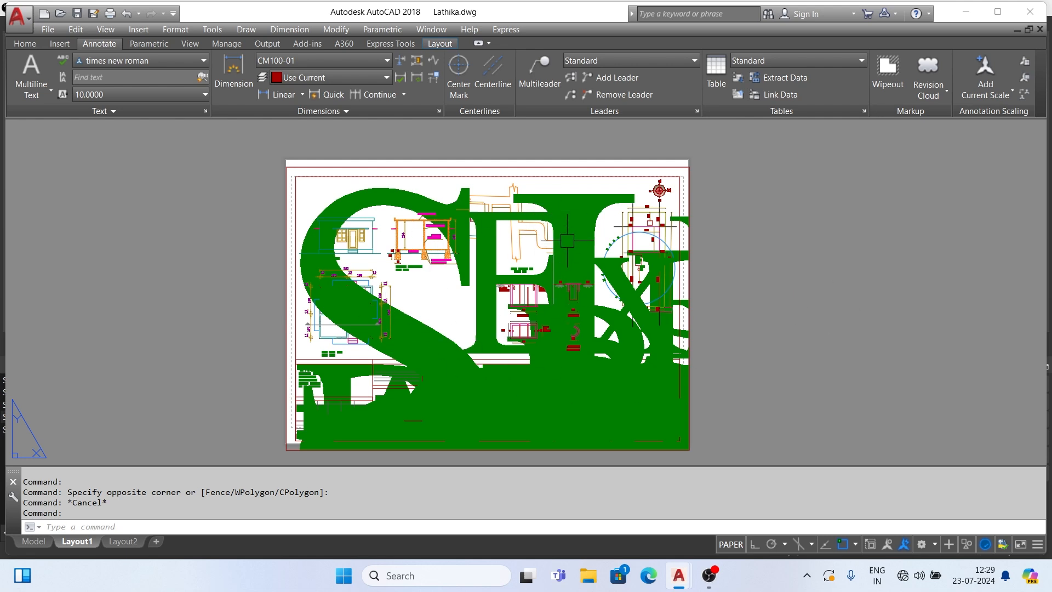
Switch the building plan drawing to model space and look over the full sheet
{"action": "left_click", "coordinate": [33, 541]}
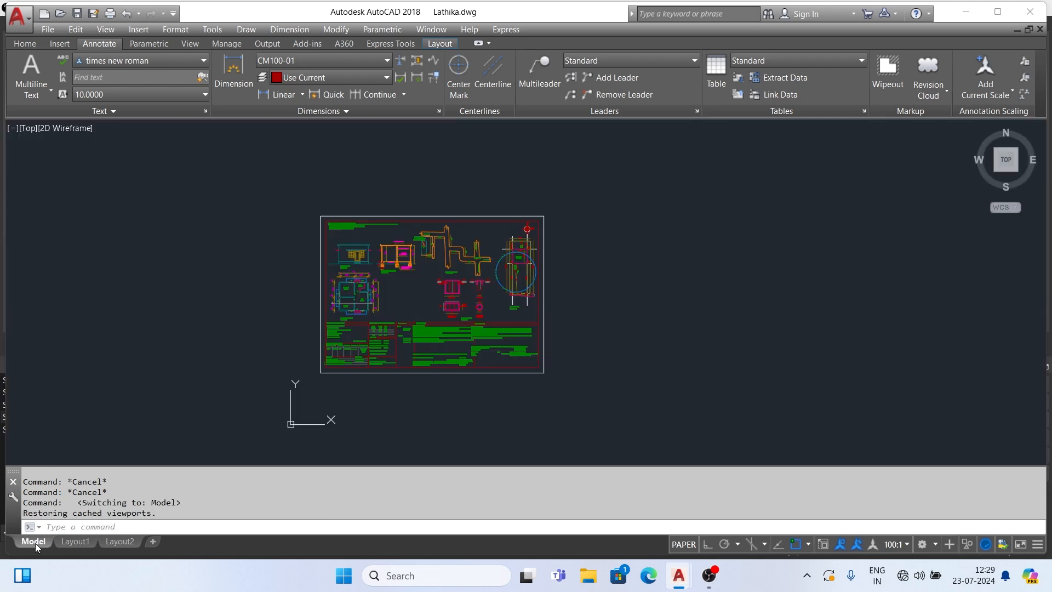
{"action": "scroll", "coordinate": [395, 351], "scroll_direction": "up", "scroll_amount": 4}
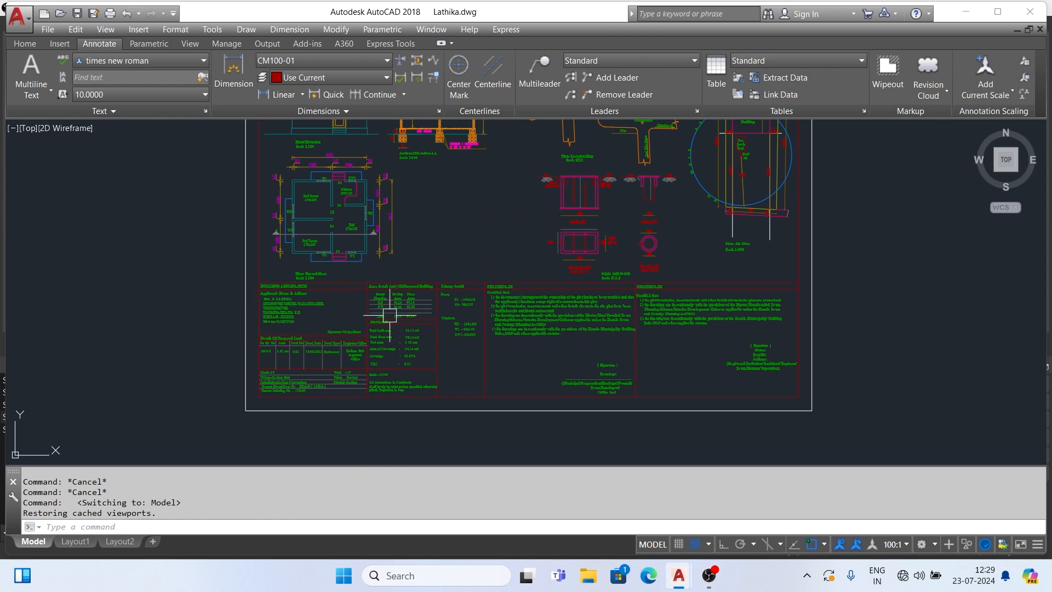
{"action": "scroll", "coordinate": [318, 356], "scroll_direction": "down", "scroll_amount": 2}
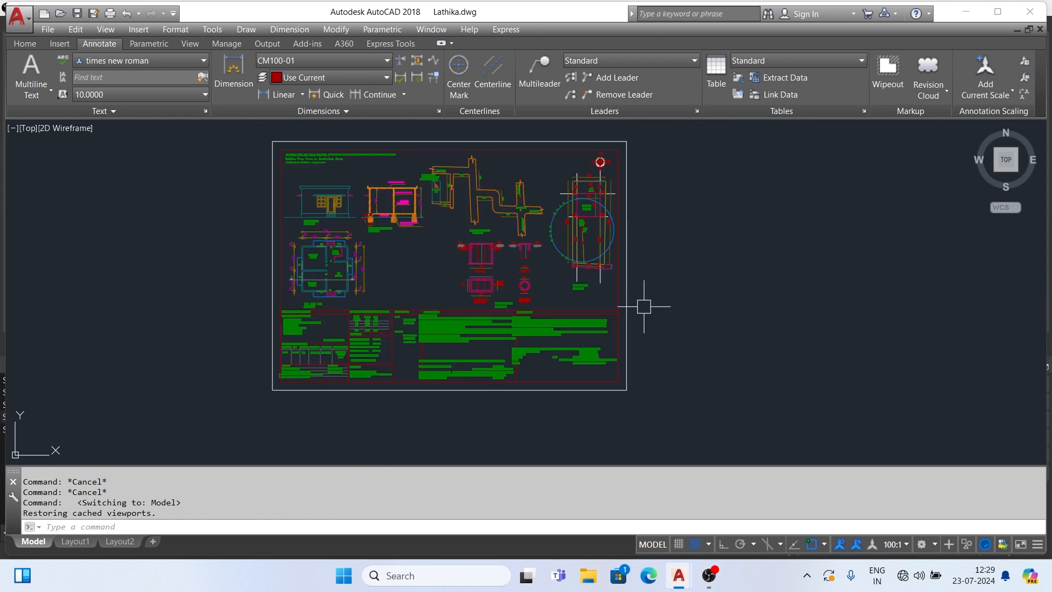
Switch to the TEST ANOTATION drawing and zoom to show all of its model space
{"action": "mouse_move", "coordinate": [688, 579]}
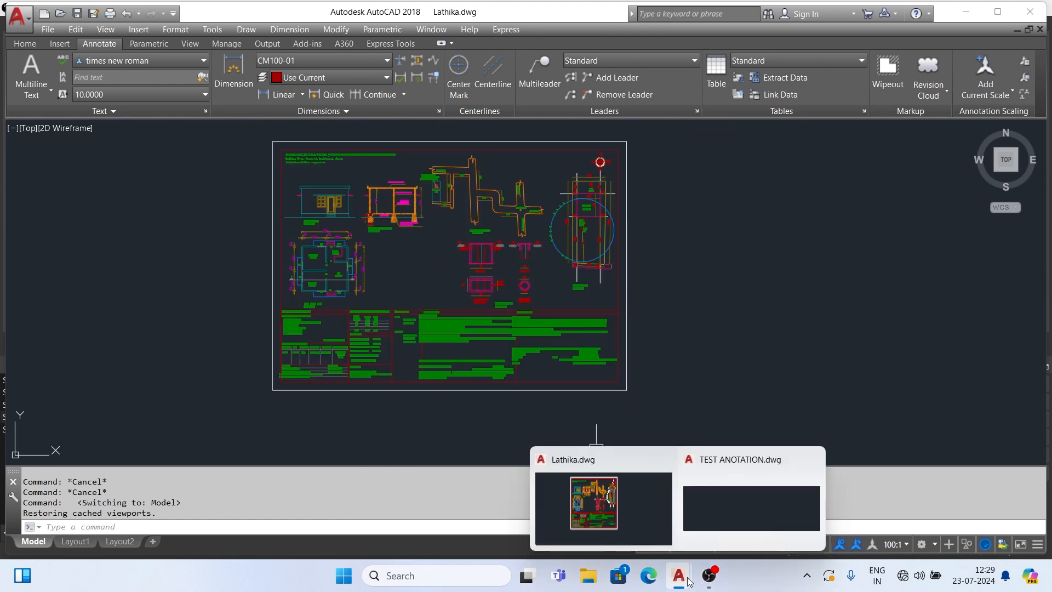
{"action": "left_click", "coordinate": [751, 509]}
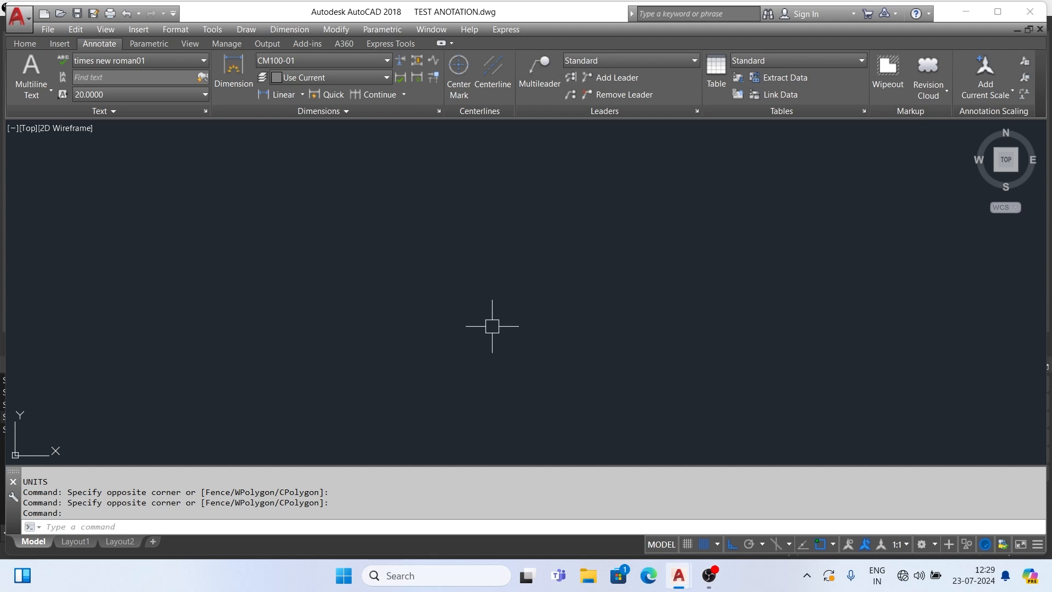
{"action": "type", "text": "z"}
{"action": "key", "text": "Return"}
{"action": "type", "text": "a"}
{"action": "key", "text": "Return"}
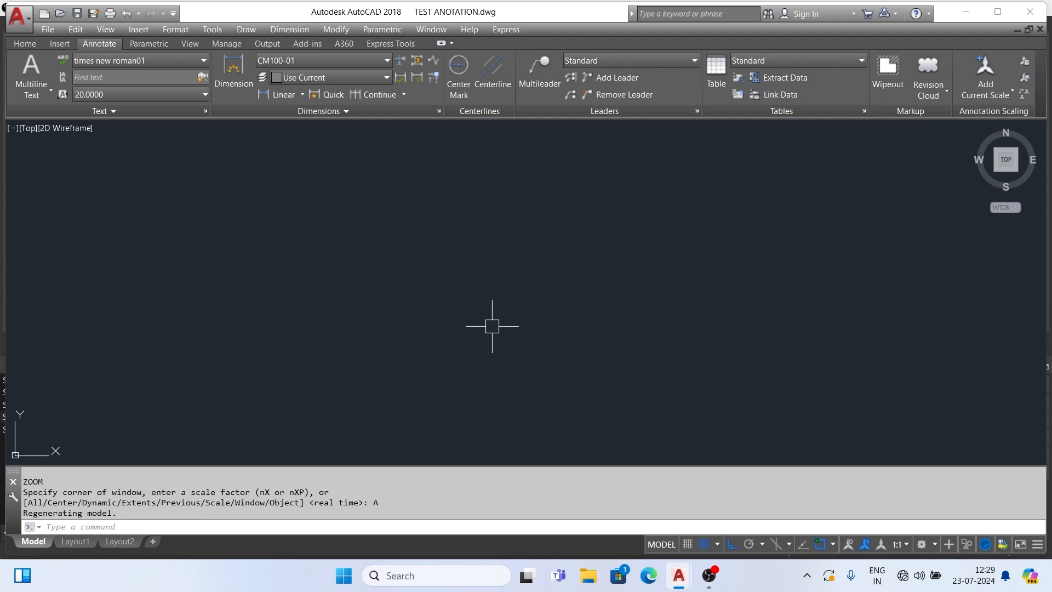
Review the length type, precision and insertion scale in the drawing units settings, leaving them as they are
{"action": "type", "text": "un"}
{"action": "key", "text": "Return"}
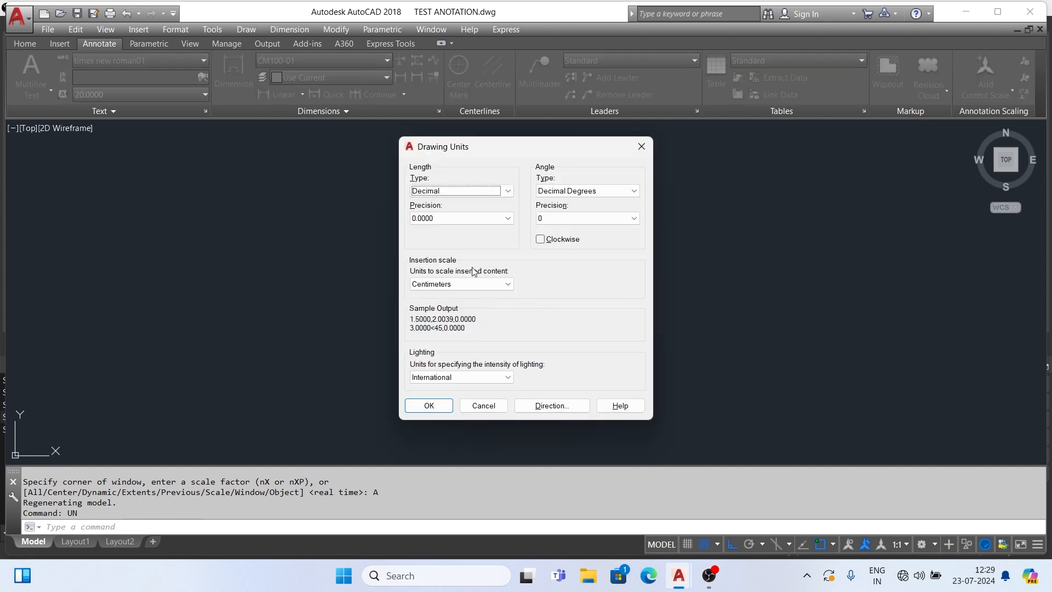
{"action": "left_click", "coordinate": [428, 406]}
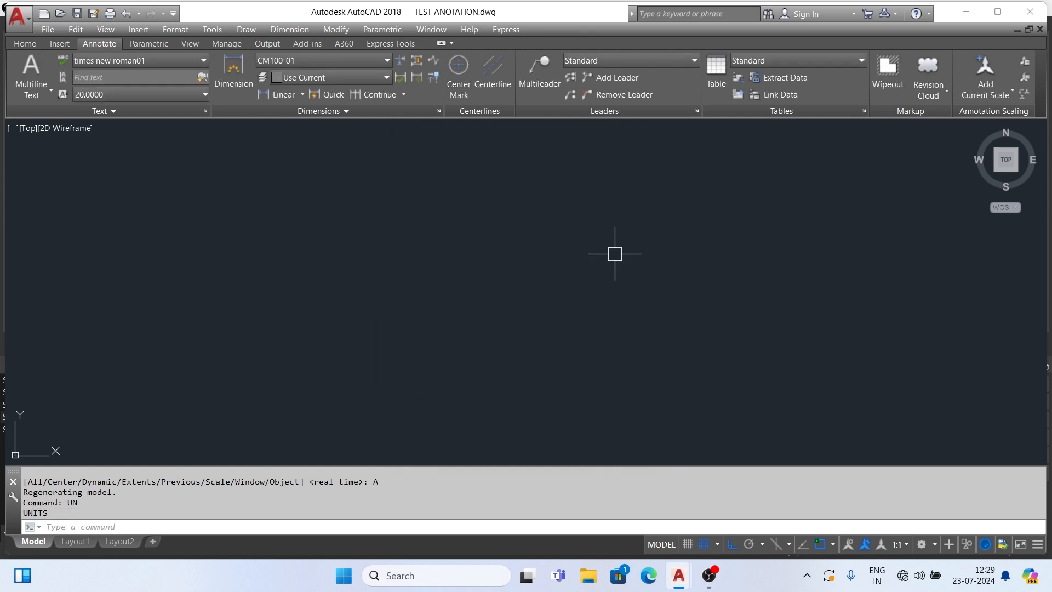
Set the model space limits with the default lower left corner at 0,0 and the upper right corner at 420,295
{"action": "type", "text": "LIMIY"}
{"action": "left_click", "coordinate": [665, 282]}
{"action": "key", "text": "Return"}
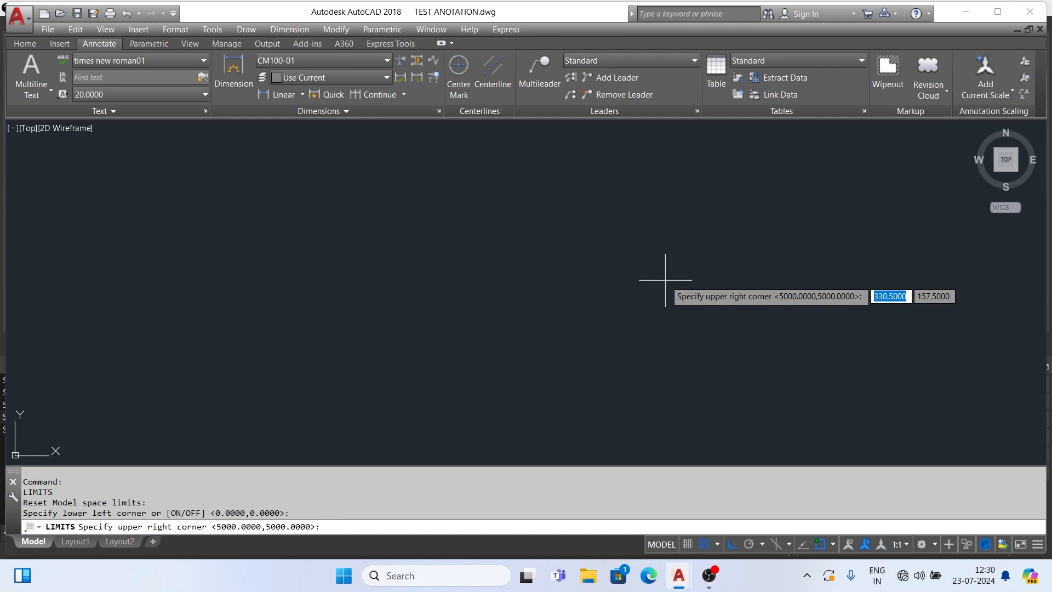
{"action": "key", "text": "Return"}
{"action": "key", "text": "Return"}
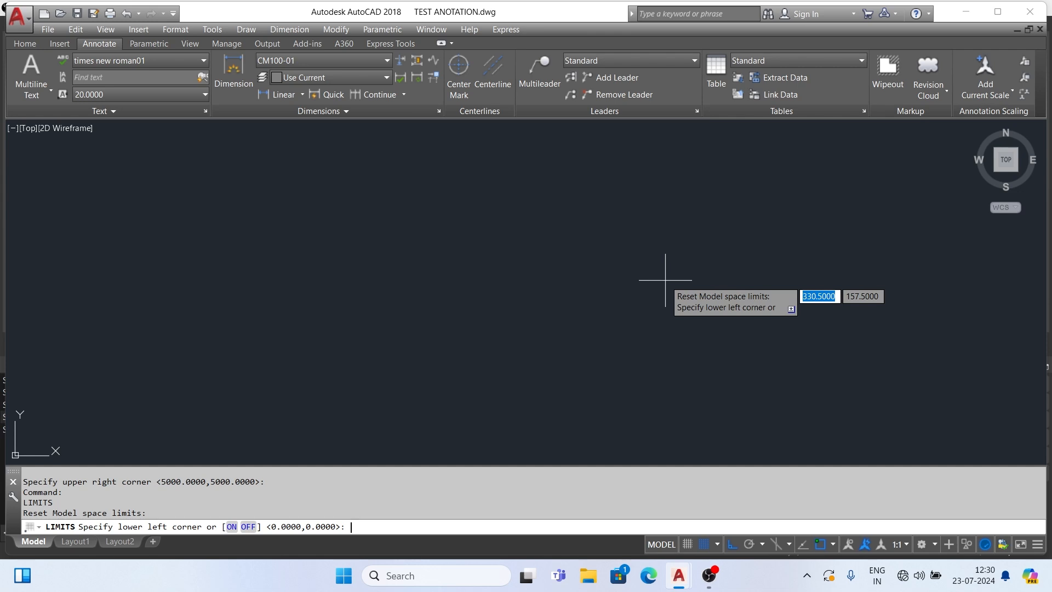
{"action": "key", "text": "Return"}
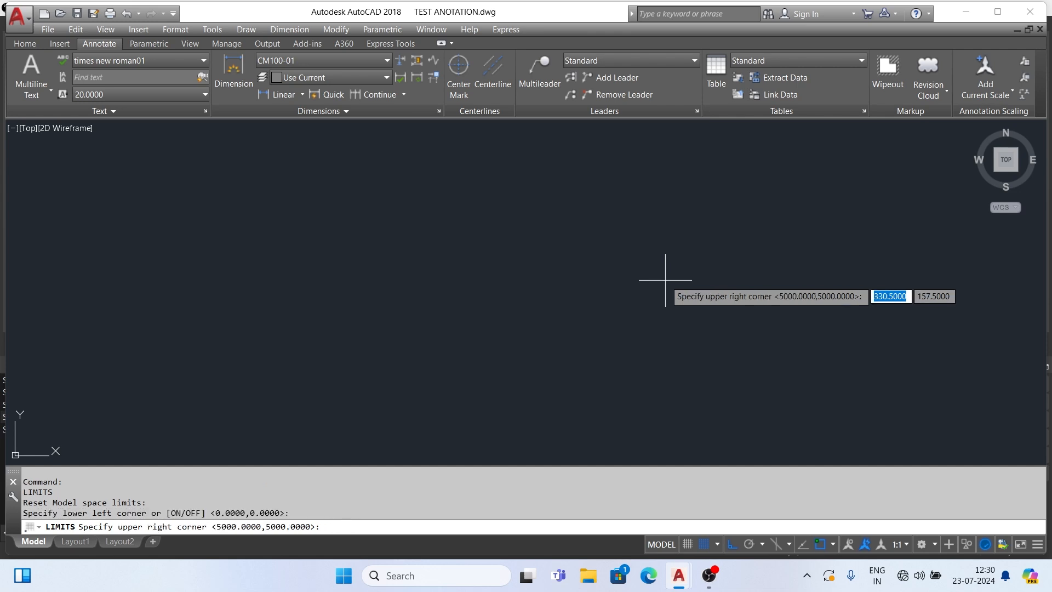
{"action": "type", "text": "420"}
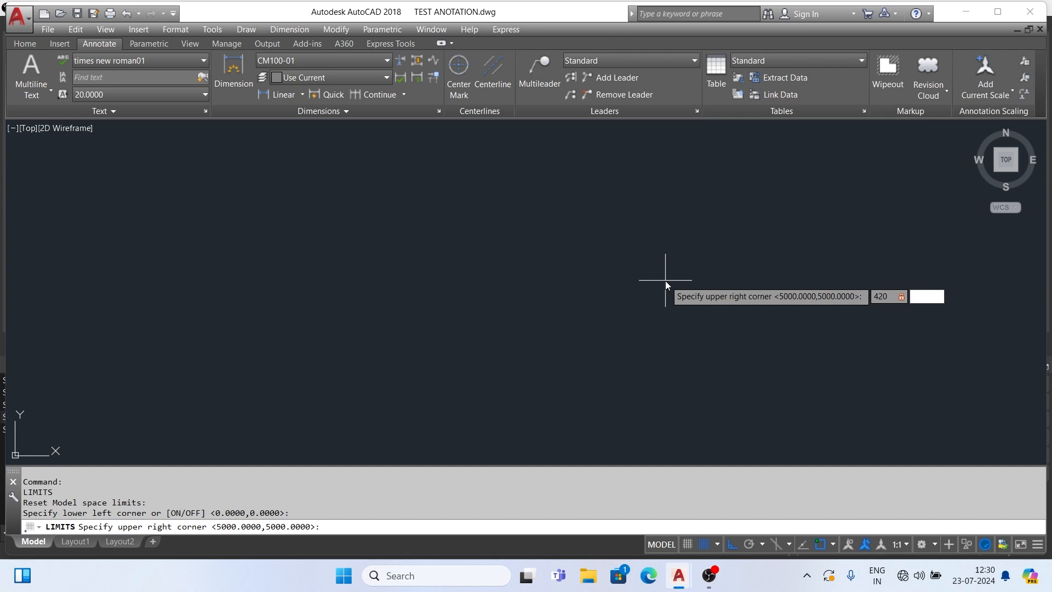
{"action": "type", "text": ",295"}
{"action": "key", "text": "Return"}
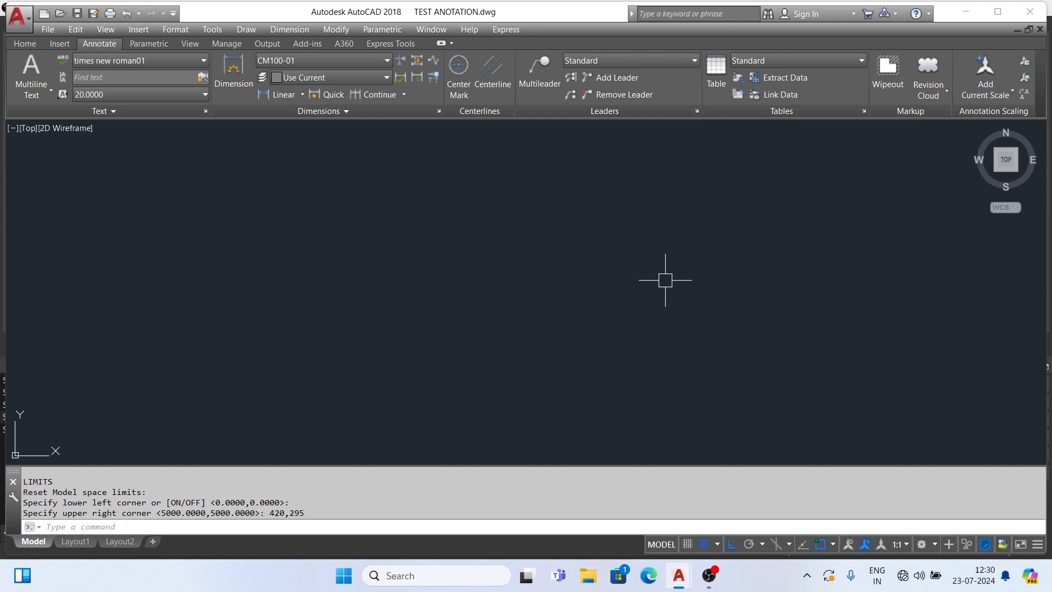
Zoom All to fit the view to the new drawing limits
{"action": "type", "text": "Z"}
{"action": "key", "text": "Return"}
{"action": "type", "text": "A"}
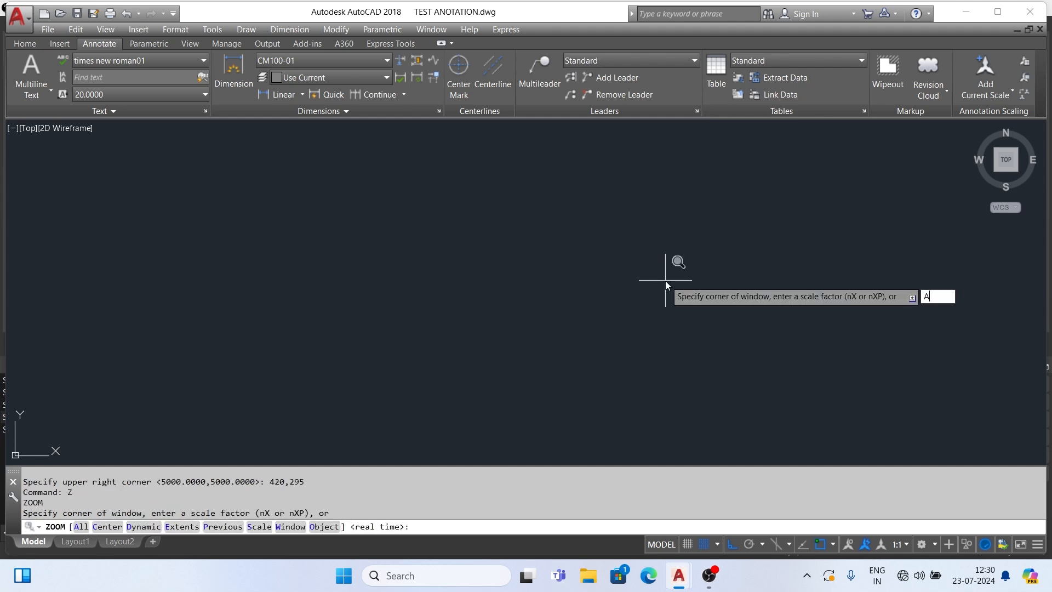
{"action": "key", "text": "Return"}
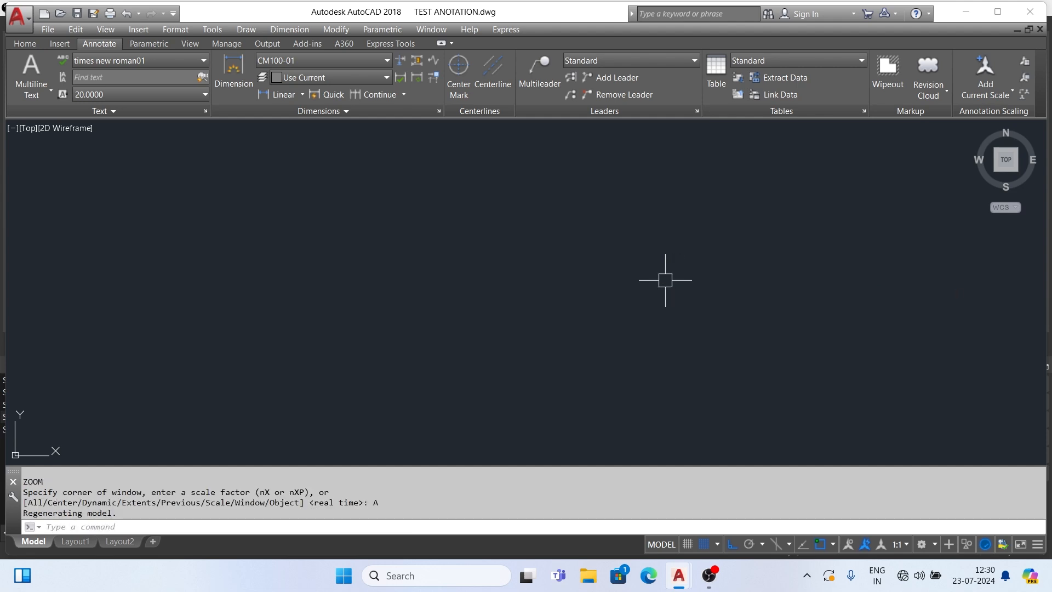
{"action": "key", "text": "Escape"}
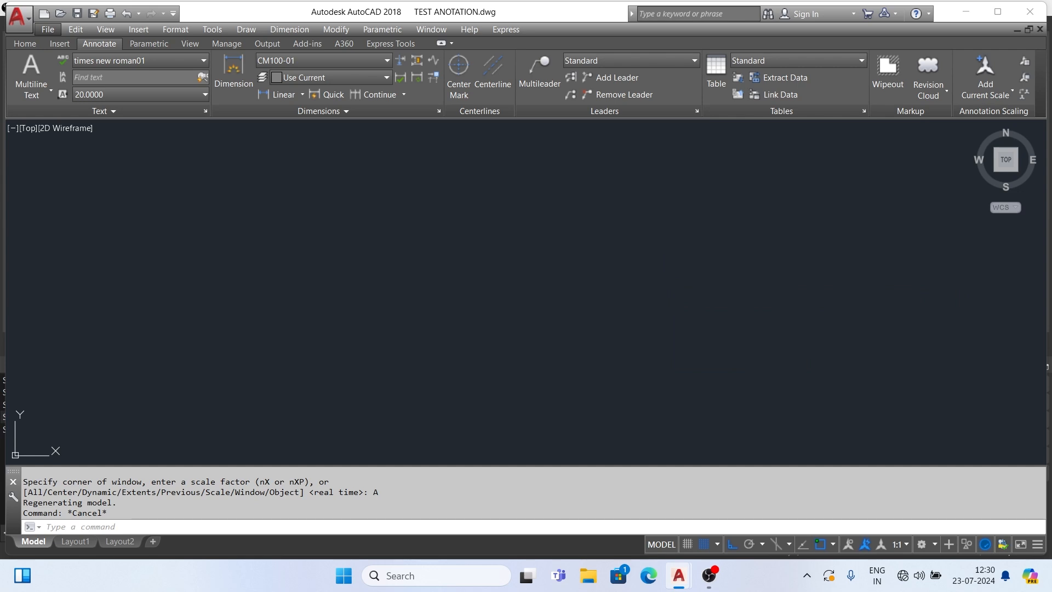
{"action": "left_click", "coordinate": [383, 275]}
{"action": "key", "text": "Escape"}
Check the stored upper right corner with the Limits command and leave the command without changing it
{"action": "type", "text": "LIMITS"}
{"action": "key", "text": "Return"}
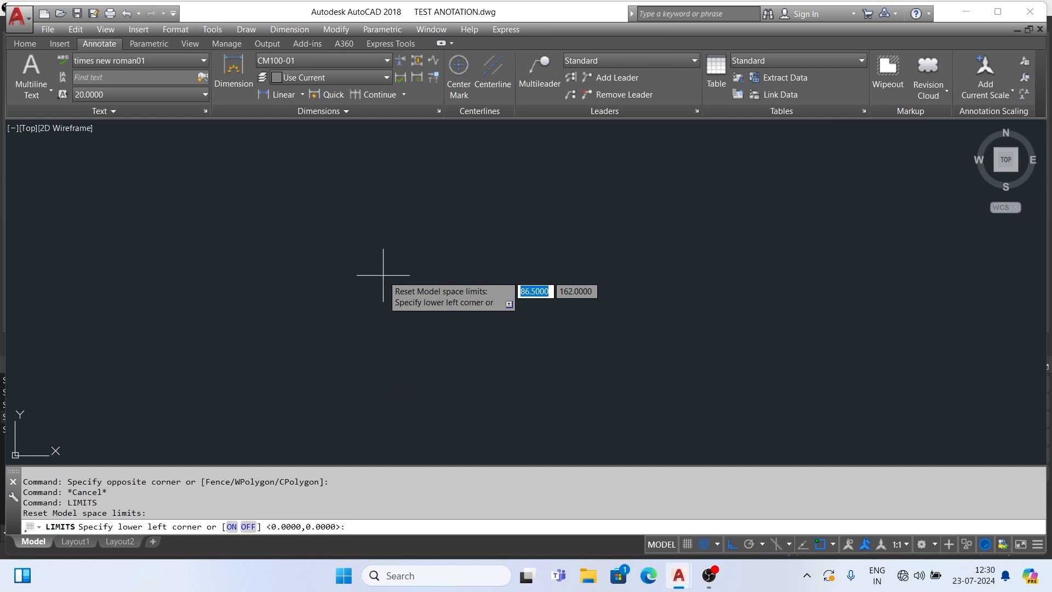
{"action": "key", "text": "Return"}
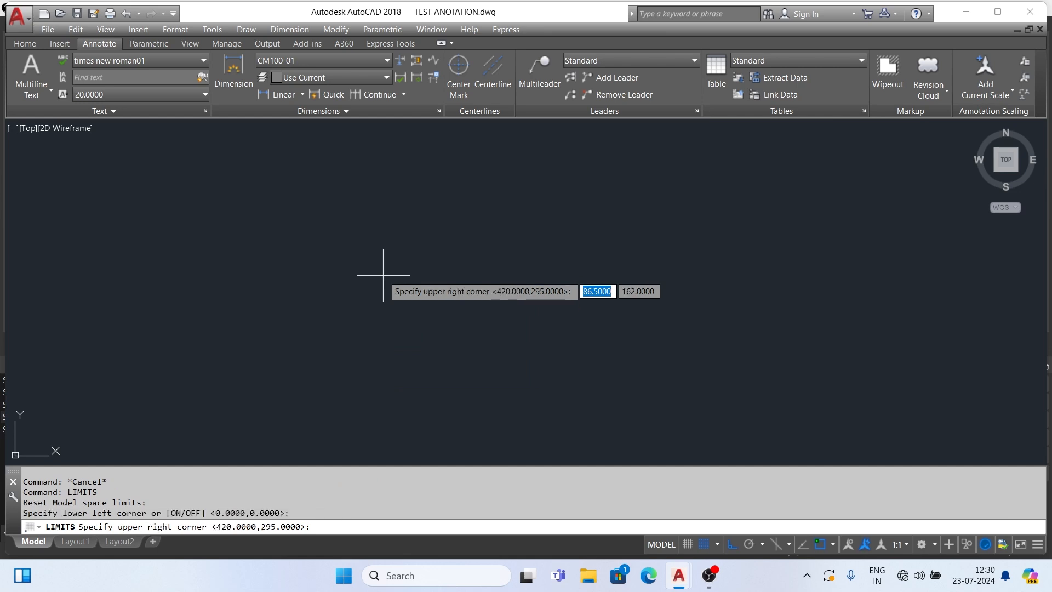
{"action": "key", "text": "Escape"}
{"action": "key", "text": "Escape"}
{"action": "key", "text": "Escape"}
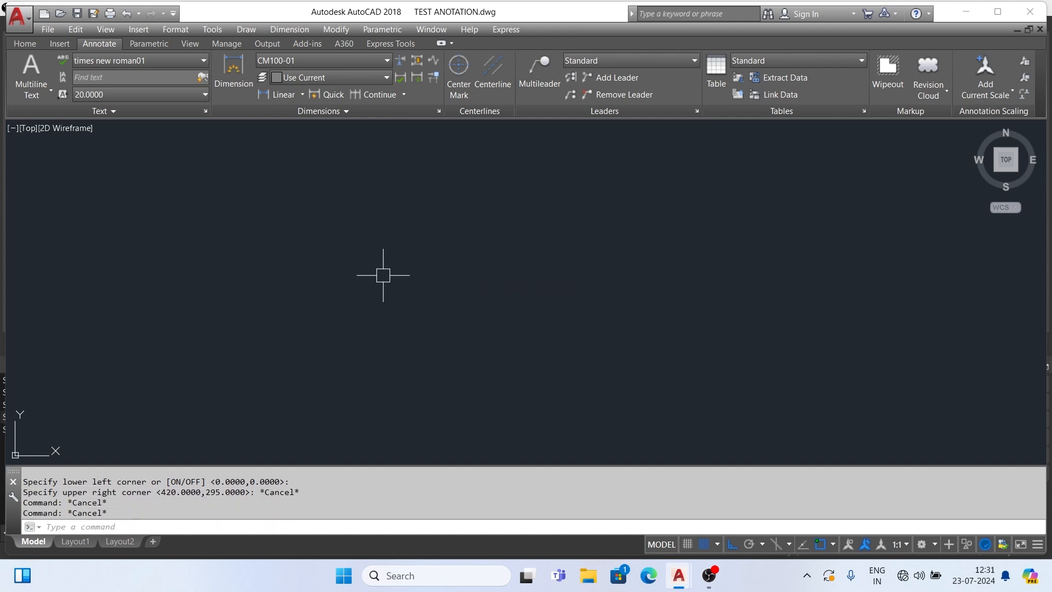
Draw a diagonal line from 0,0 to the relative point 420,295
{"action": "type", "text": "L"}
{"action": "key", "text": "Return"}
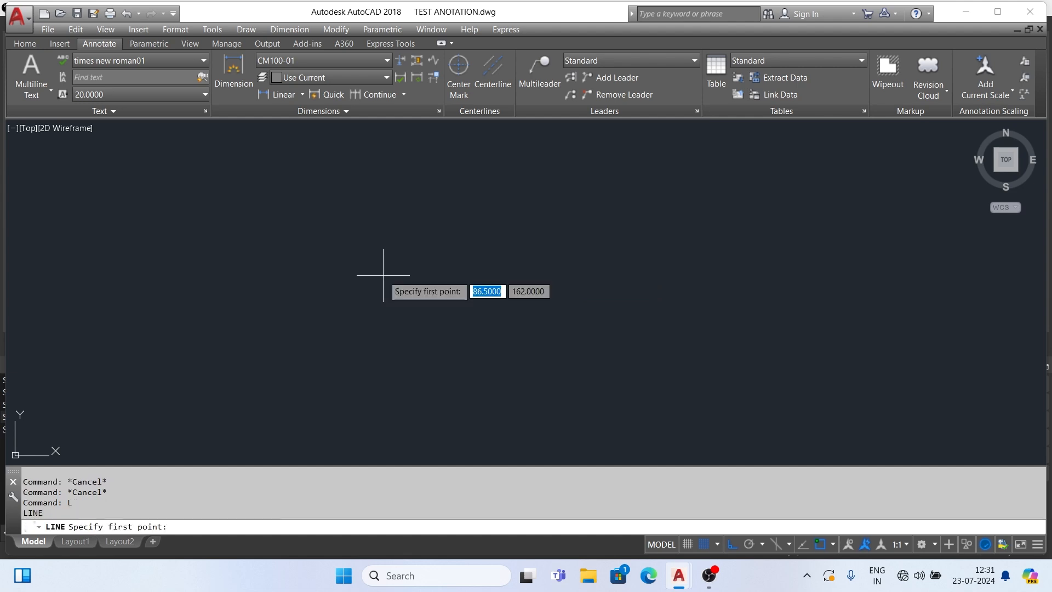
{"action": "type", "text": "0,0"}
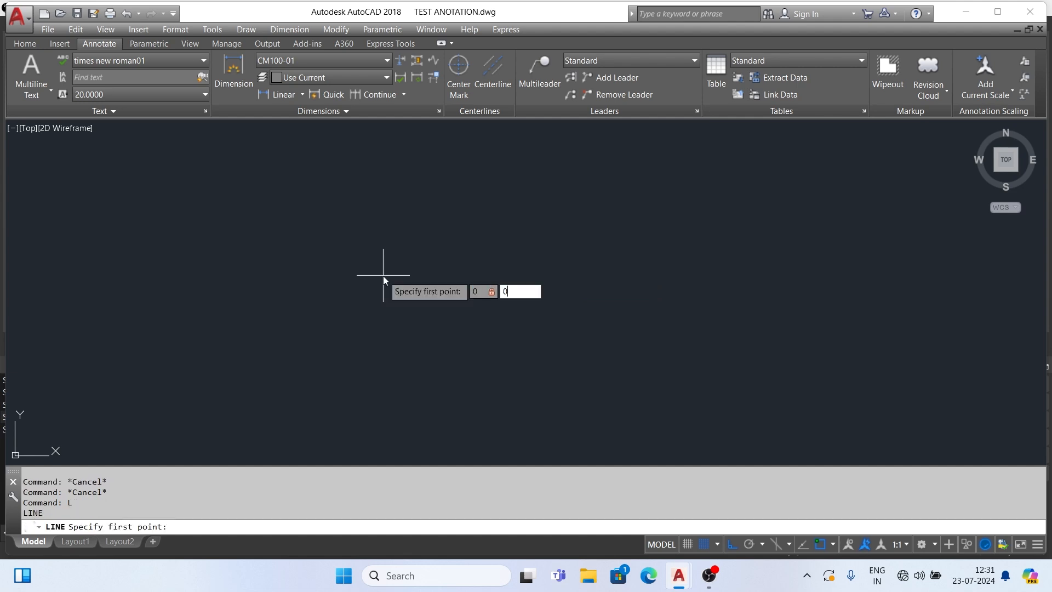
{"action": "key", "text": "Return"}
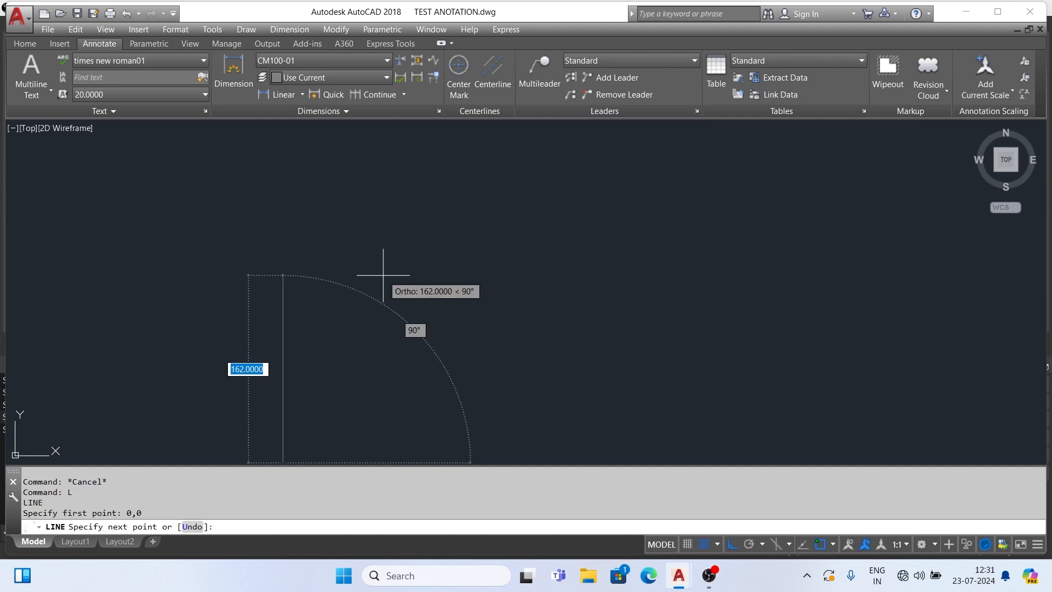
{"action": "type", "text": "420"}
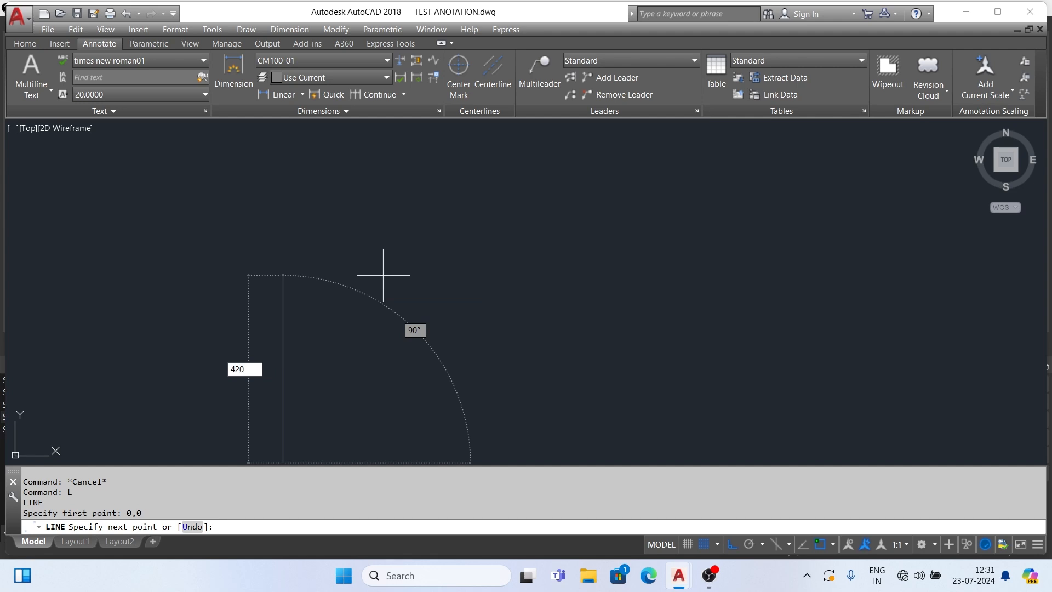
{"action": "key", "text": "Tab"}
{"action": "type", "text": "295"}
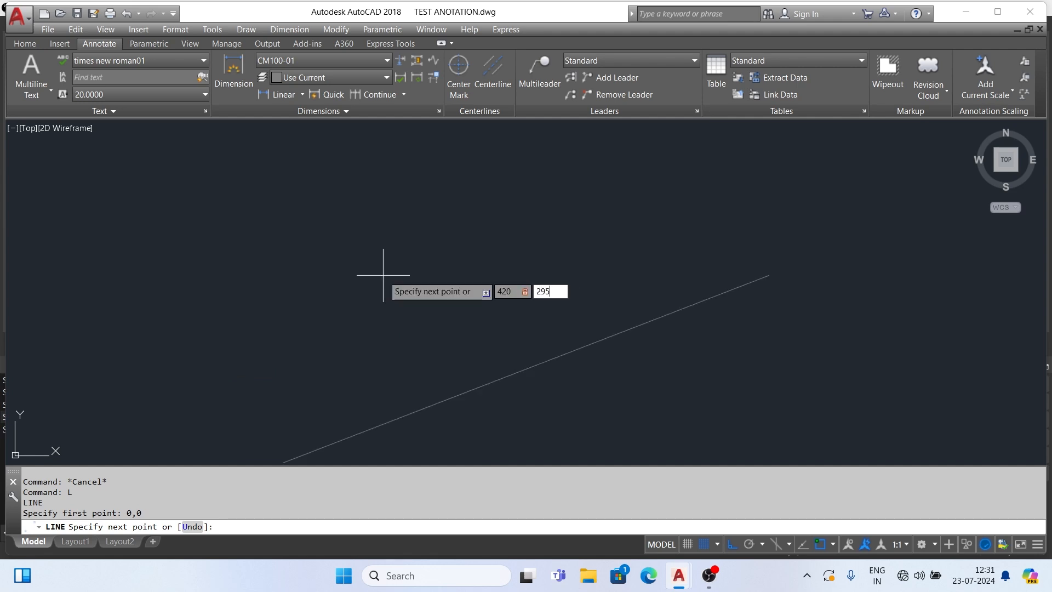
{"action": "key", "text": "Return"}
{"action": "key", "text": "Return"}
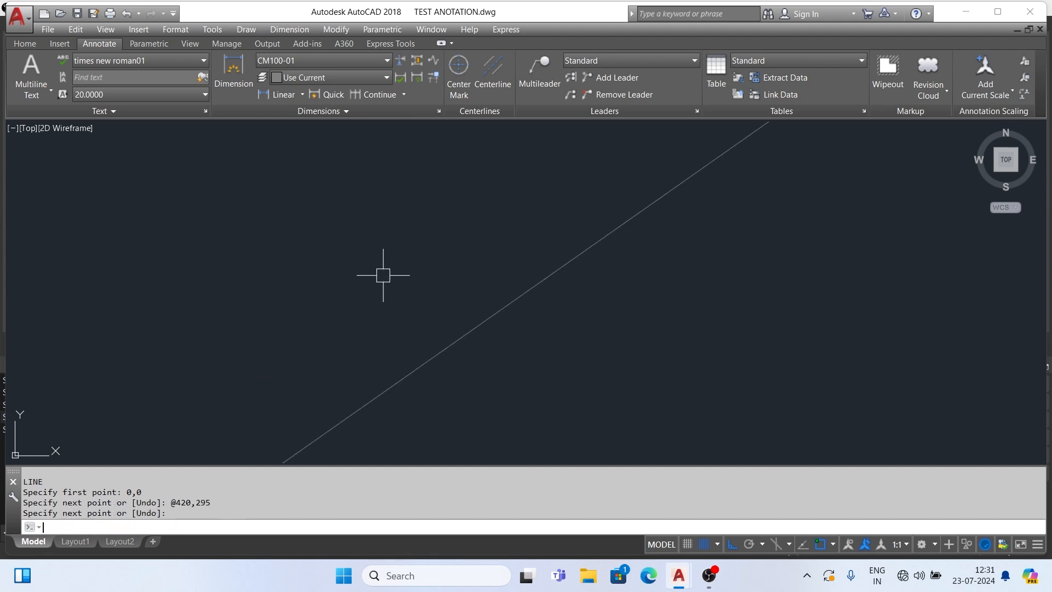
Draw a second, steeper diagonal line from 0,0 to the relative point 295,420
{"action": "scroll", "coordinate": [140, 277], "scroll_direction": "down", "scroll_amount": 4}
{"action": "scroll", "coordinate": [226, 325], "scroll_direction": "up", "scroll_amount": 5}
{"action": "scroll", "coordinate": [419, 291], "scroll_direction": "down", "scroll_amount": 5}
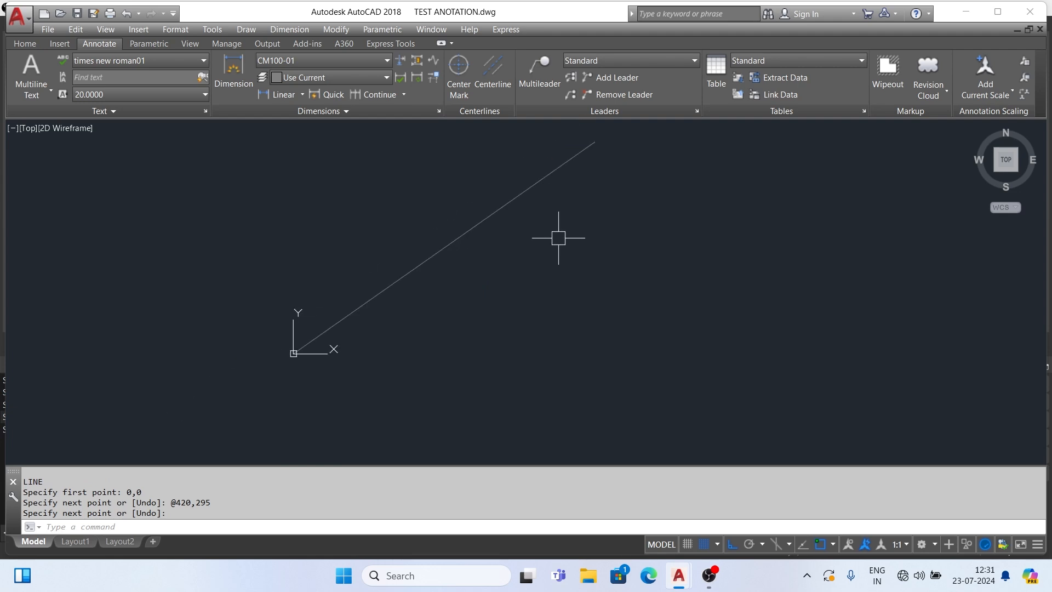
{"action": "scroll", "coordinate": [462, 259], "scroll_direction": "up", "scroll_amount": 2}
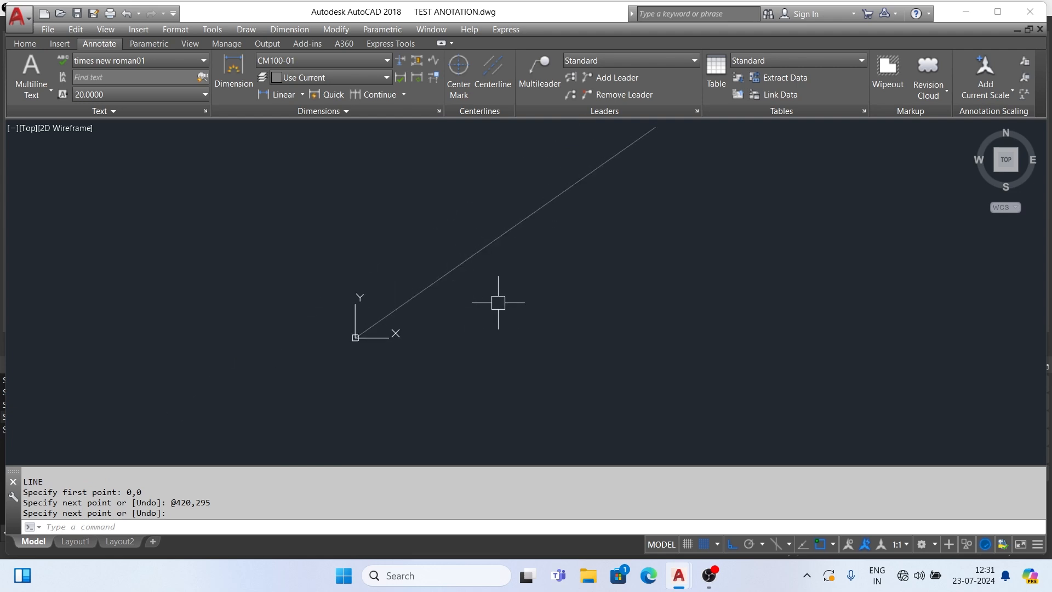
{"action": "type", "text": "L"}
{"action": "key", "text": "Return"}
{"action": "type", "text": "0"}
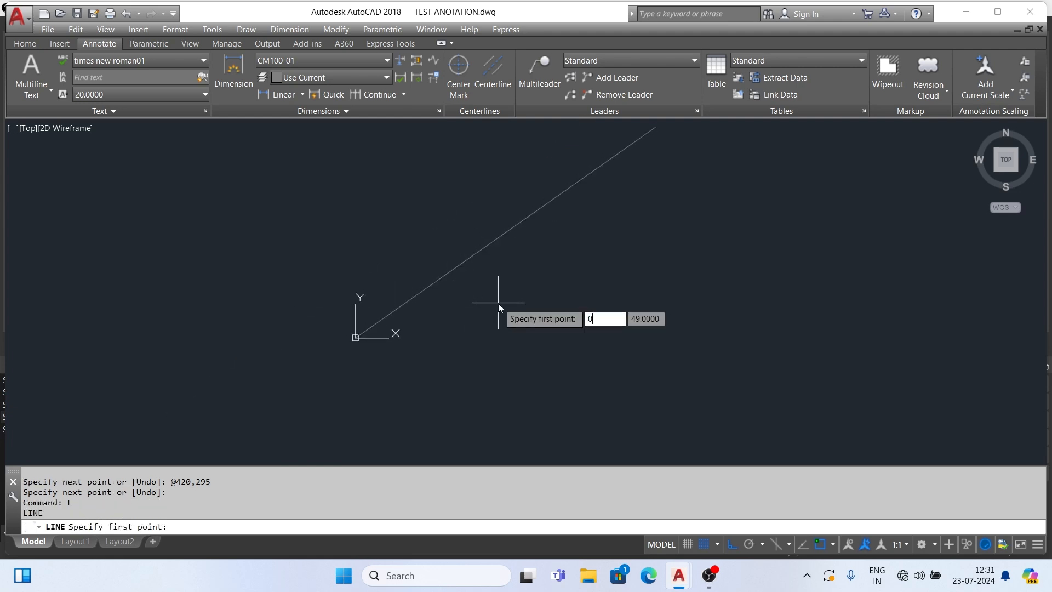
{"action": "key", "text": "Tab"}
{"action": "type", "text": "0"}
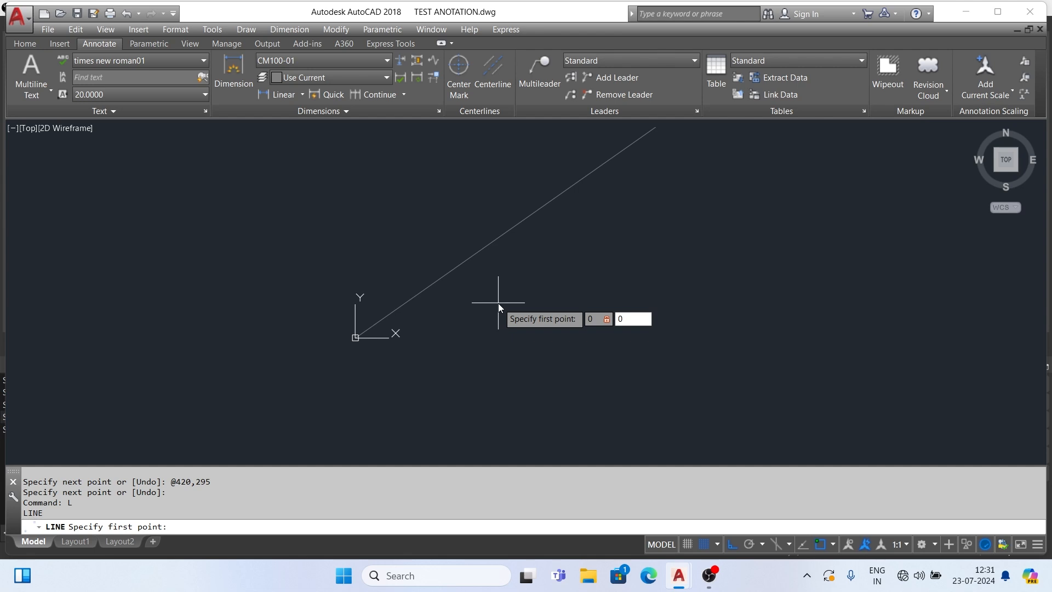
{"action": "key", "text": "Return"}
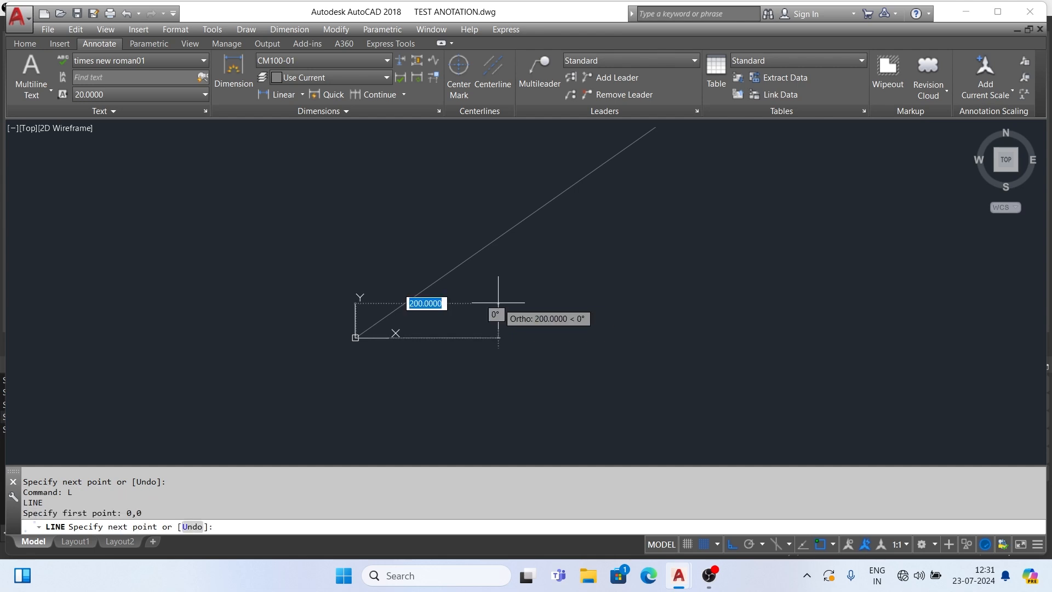
{"action": "type", "text": "295"}
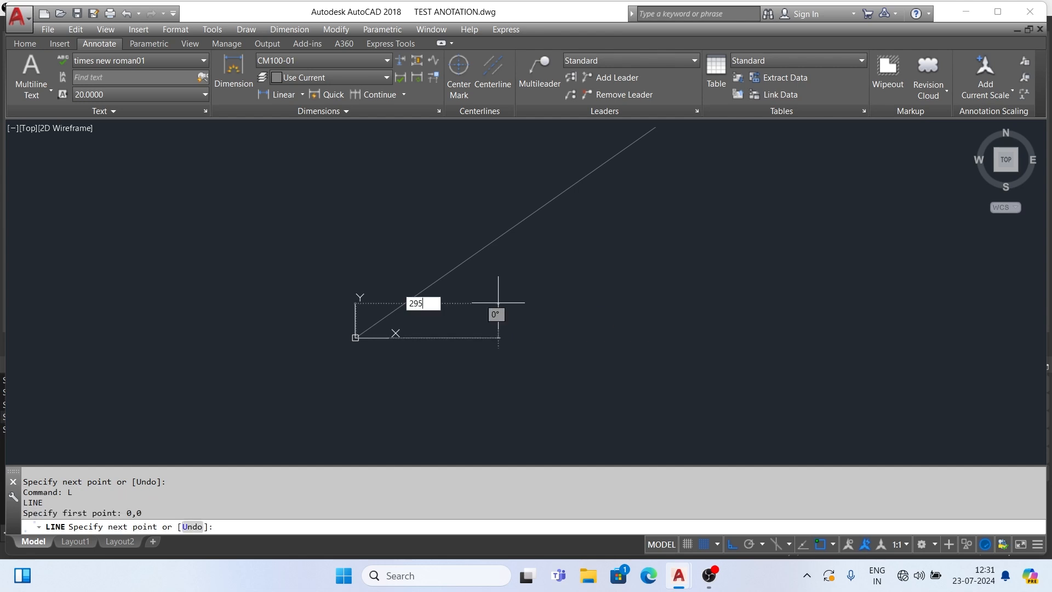
{"action": "key", "text": "Tab"}
{"action": "type", "text": "420"}
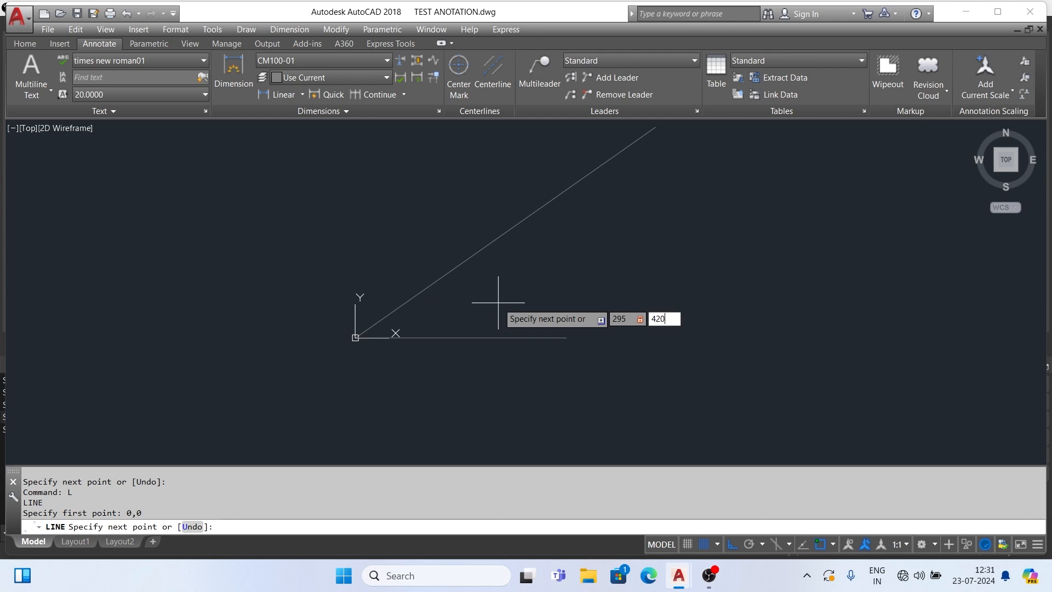
{"action": "key", "text": "Return"}
Draw a rectangle from the origin to the far end of the shallower diagonal line
{"action": "scroll", "coordinate": [480, 350], "scroll_direction": "down", "scroll_amount": 3}
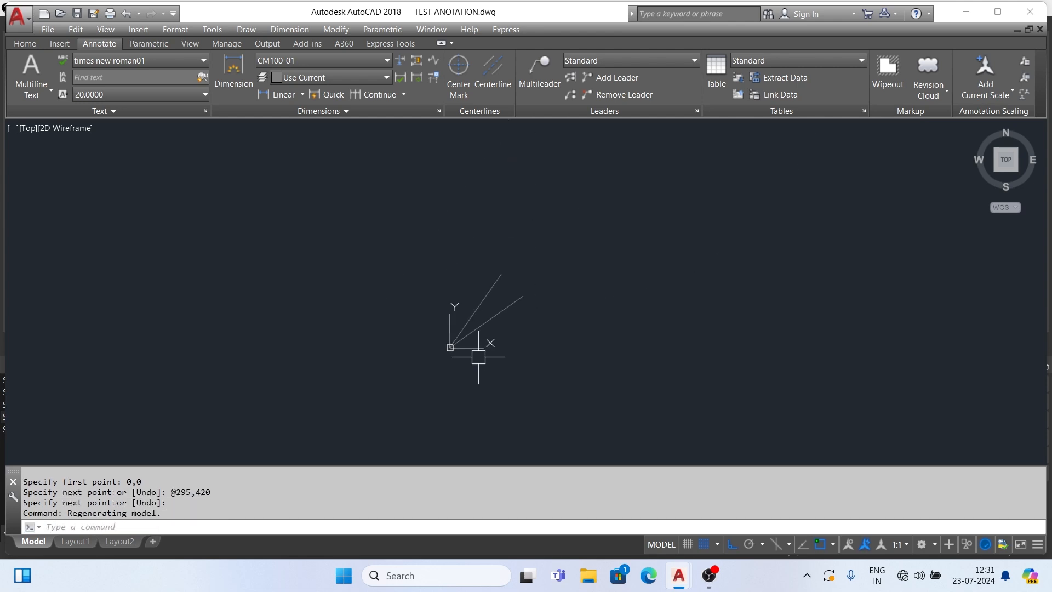
{"action": "scroll", "coordinate": [485, 344], "scroll_direction": "up", "scroll_amount": 1}
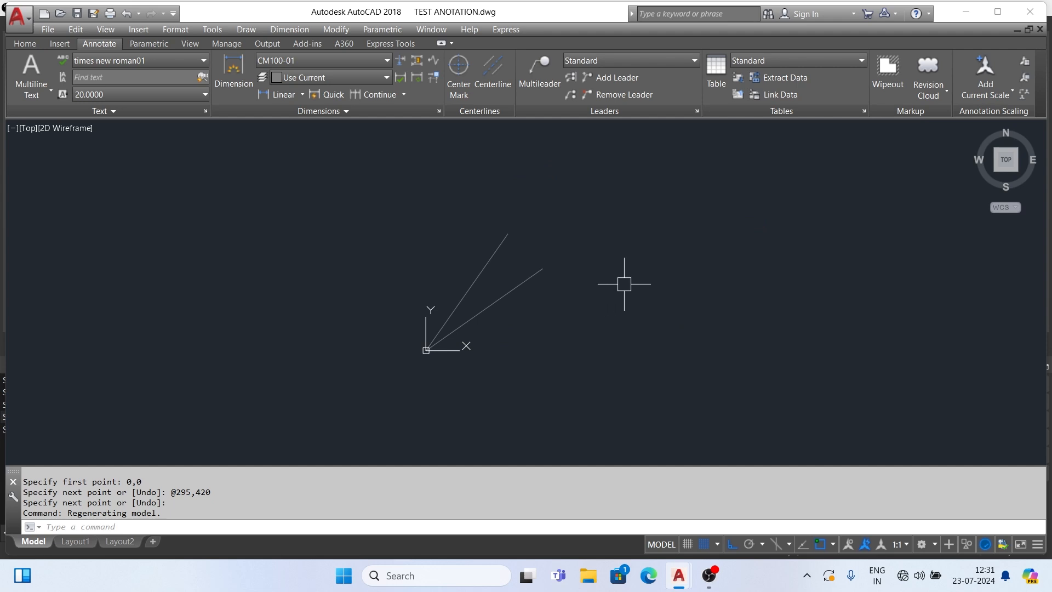
{"action": "type", "text": "REC"}
{"action": "key", "text": "Return"}
{"action": "left_click", "coordinate": [426, 350]}
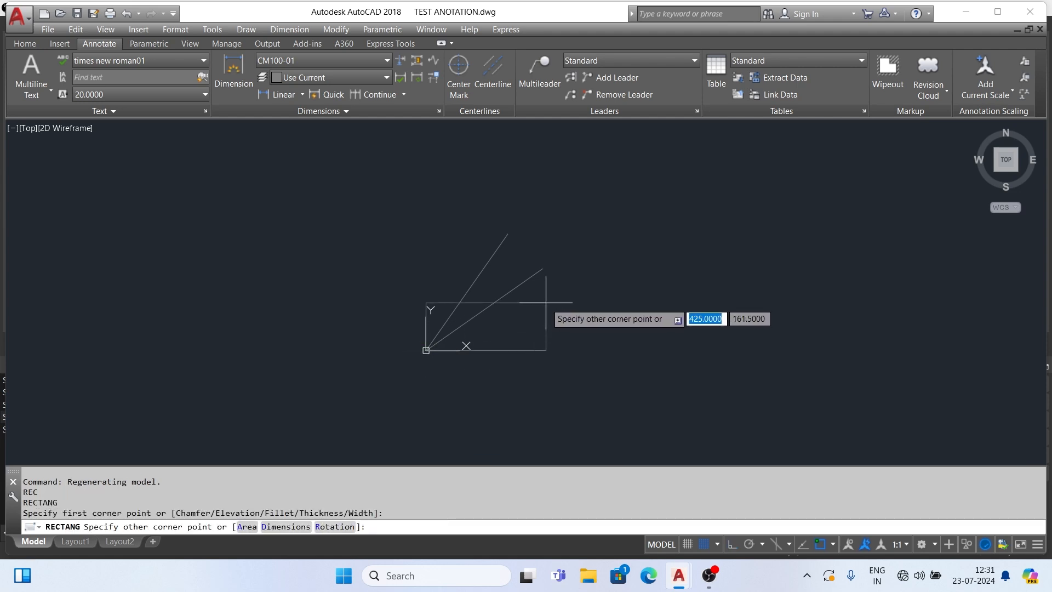
{"action": "left_click", "coordinate": [543, 269]}
Draw a second rectangle from the origin to the far end of the steeper diagonal line
{"action": "key", "text": "Return"}
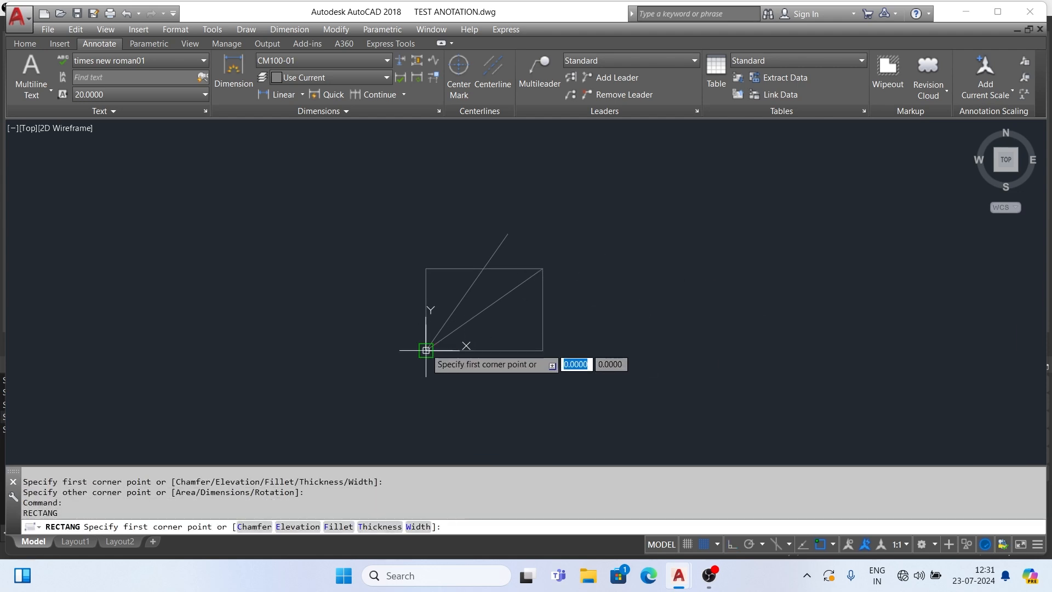
{"action": "left_click", "coordinate": [425, 350]}
{"action": "left_click", "coordinate": [508, 234]}
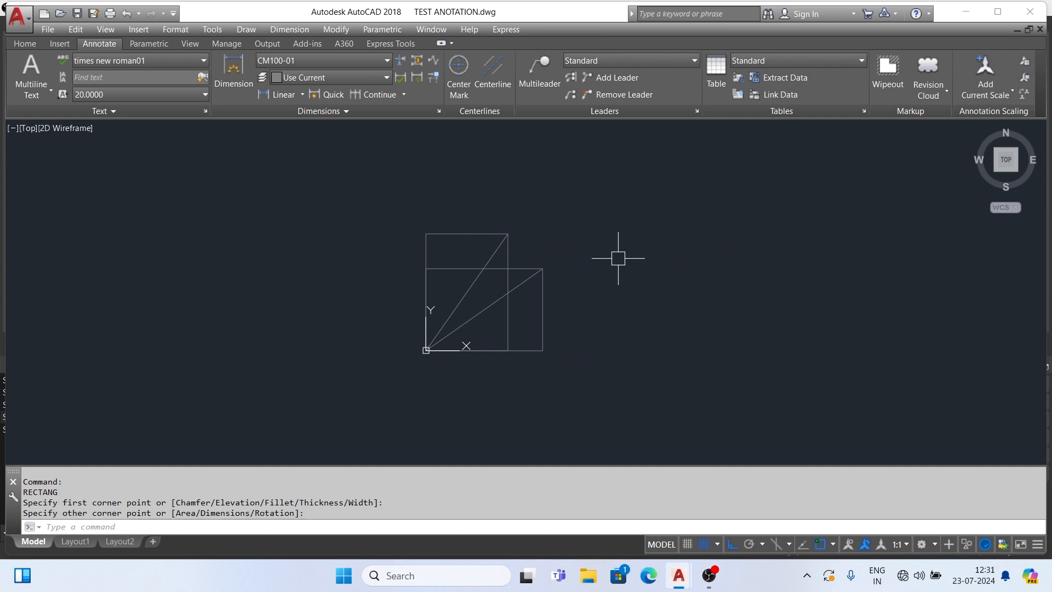
Dimension the top edge of the tall rectangle, placing the dimension line just above it
{"action": "left_click", "coordinate": [253, 88]}
{"action": "scroll", "coordinate": [449, 240], "scroll_direction": "up", "scroll_amount": 2}
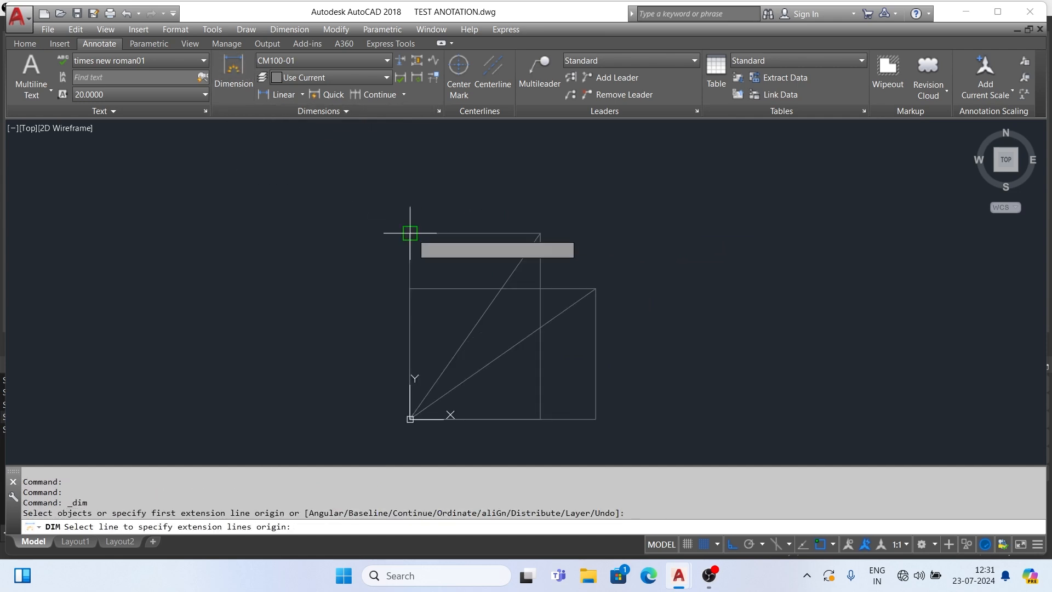
{"action": "left_click", "coordinate": [411, 230]}
{"action": "left_click", "coordinate": [545, 228]}
{"action": "scroll", "coordinate": [499, 227], "scroll_direction": "up", "scroll_amount": 2}
{"action": "scroll", "coordinate": [500, 226], "scroll_direction": "up", "scroll_amount": 2}
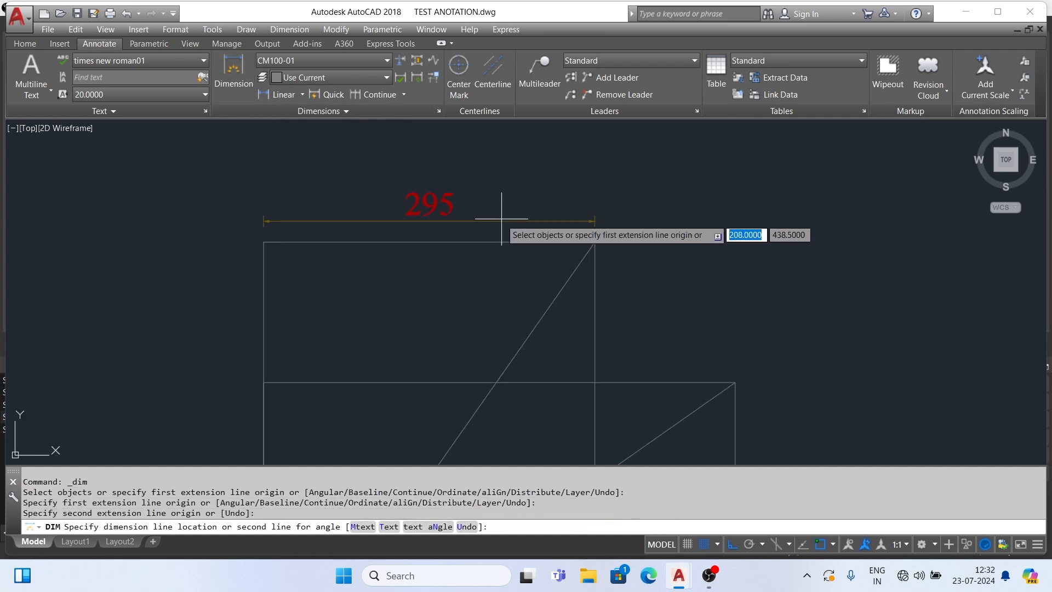
{"action": "left_click", "coordinate": [500, 220]}
Dimension the full height of the tall rectangle along its left edge, placing the dimension line outside it
{"action": "key", "text": "Return"}
{"action": "key", "text": "Return"}
{"action": "left_click", "coordinate": [263, 244]}
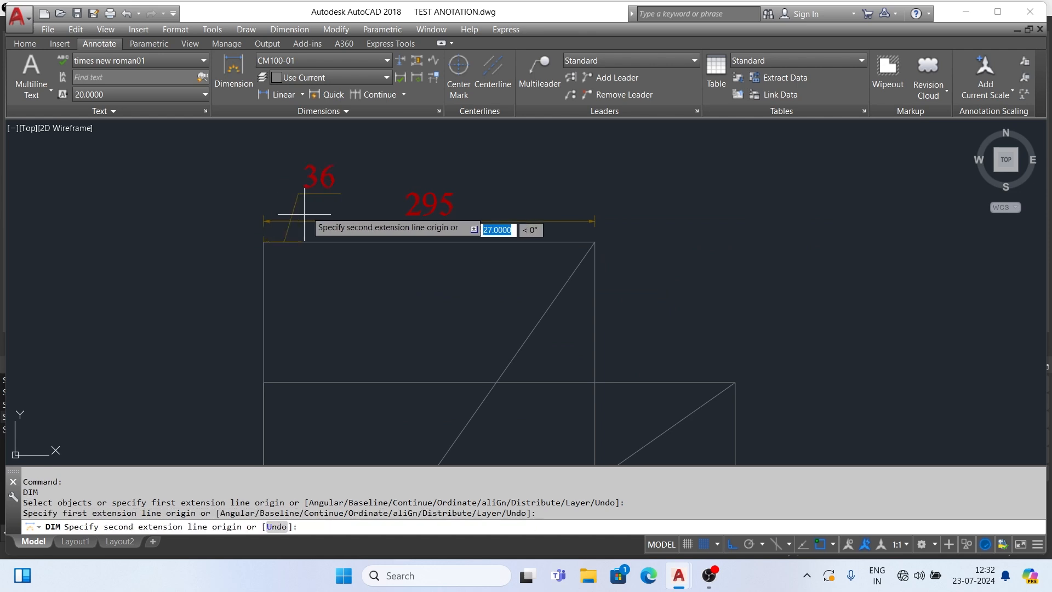
{"action": "scroll", "coordinate": [309, 219], "scroll_direction": "down", "scroll_amount": 4}
{"action": "left_click", "coordinate": [293, 410]}
{"action": "left_click", "coordinate": [273, 356]}
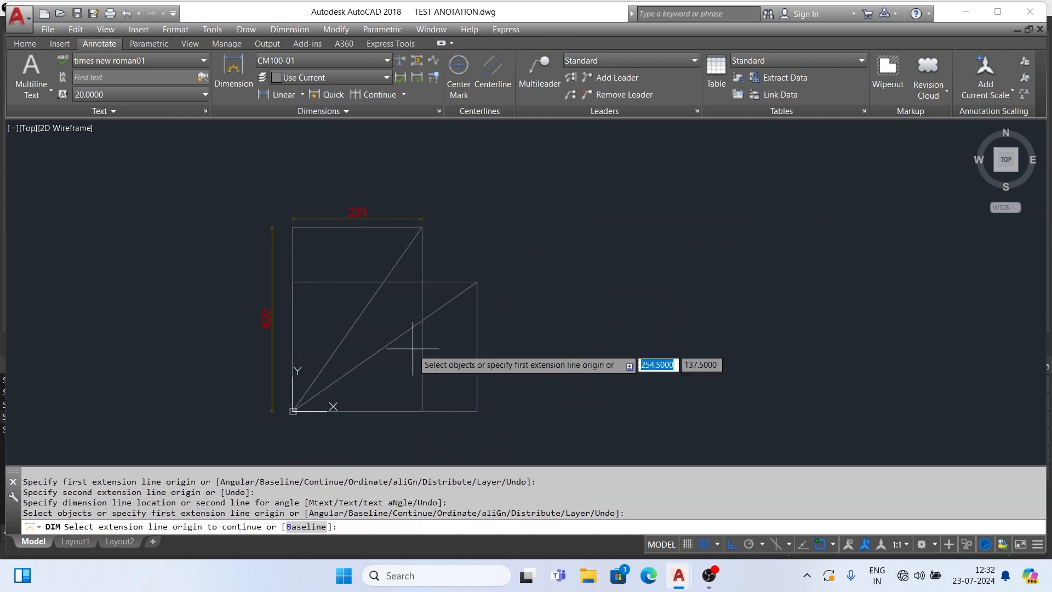
Dimension the top edge of the wide rectangle, placing the dimension line just above it
{"action": "key", "text": "Return"}
{"action": "key", "text": "Return"}
{"action": "left_click", "coordinate": [307, 284]}
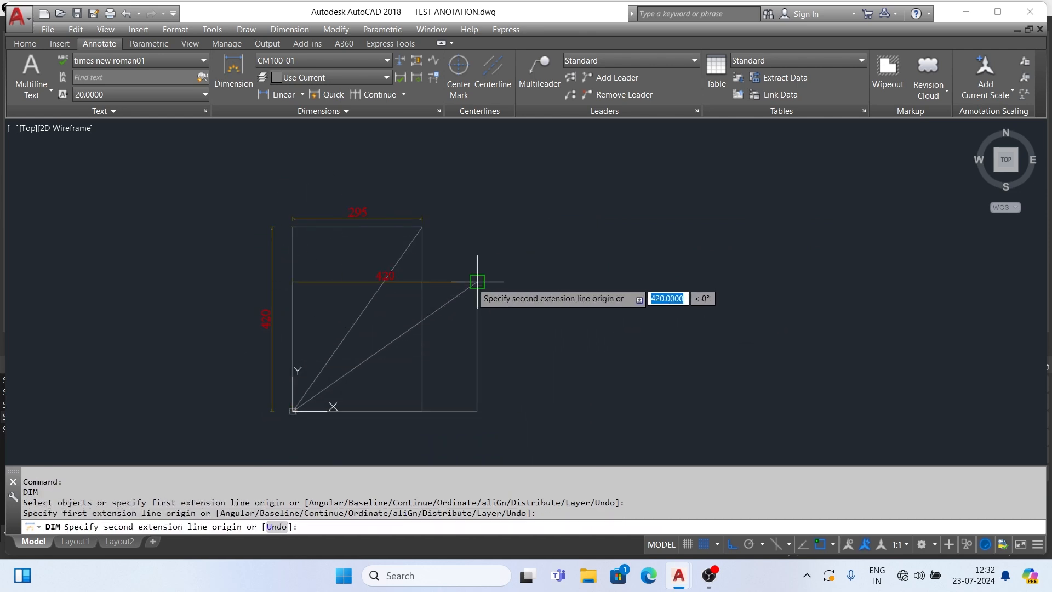
{"action": "left_click", "coordinate": [477, 282]}
{"action": "scroll", "coordinate": [480, 277], "scroll_direction": "up", "scroll_amount": 2}
{"action": "left_click", "coordinate": [482, 268]}
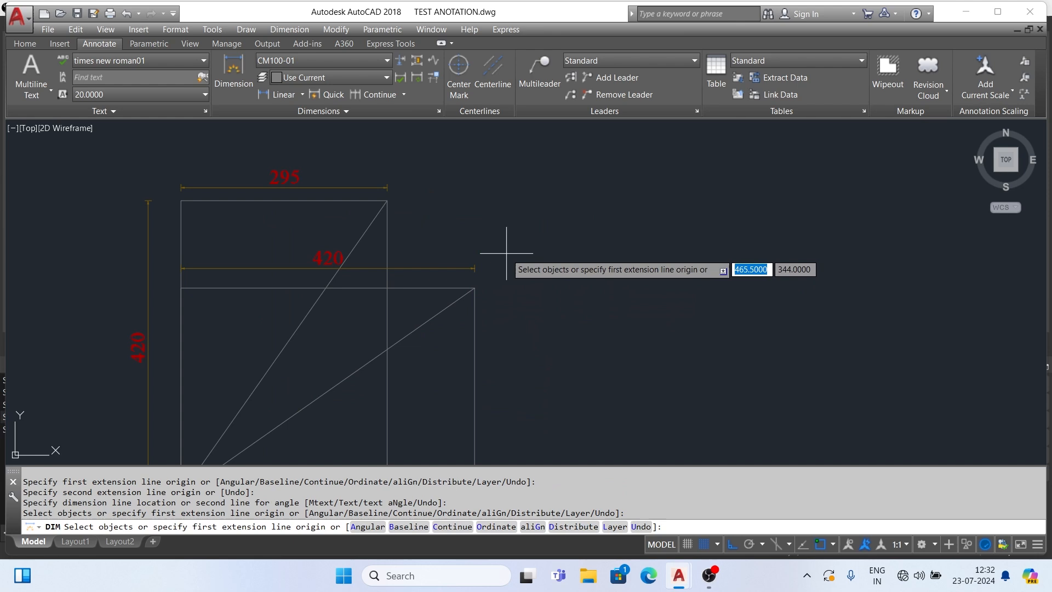
Dimension the right edge of the wide rectangle outside the shape and end the dimension command
{"action": "key", "text": "Return"}
{"action": "key", "text": "Return"}
{"action": "left_click", "coordinate": [477, 282]}
{"action": "scroll", "coordinate": [477, 283], "scroll_direction": "down", "scroll_amount": 4}
{"action": "left_click", "coordinate": [492, 363]}
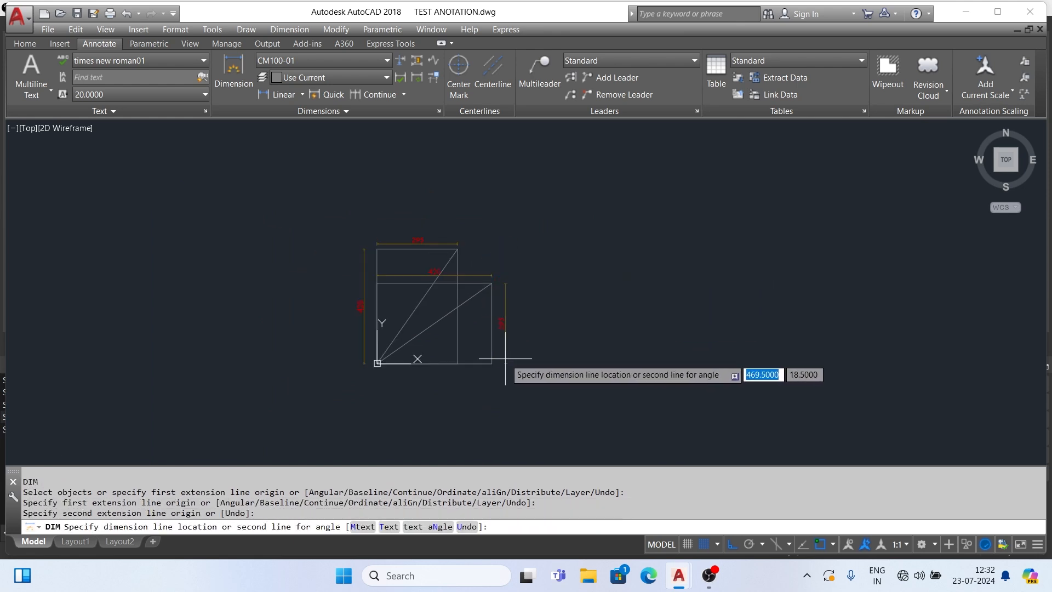
{"action": "left_click", "coordinate": [512, 323]}
{"action": "scroll", "coordinate": [466, 303], "scroll_direction": "up", "scroll_amount": 4}
{"action": "key", "text": "Escape"}
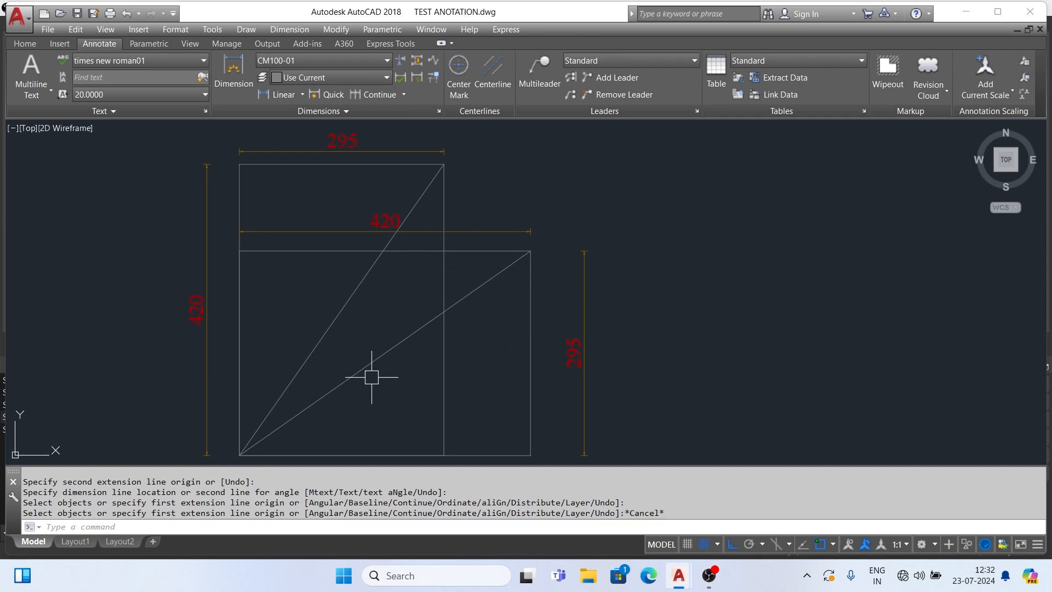
Erase the tall rectangle together with its diagonal line and its two dimensions
{"action": "scroll", "coordinate": [371, 377], "scroll_direction": "down", "scroll_amount": 3}
{"action": "scroll", "coordinate": [482, 277], "scroll_direction": "up", "scroll_amount": 5}
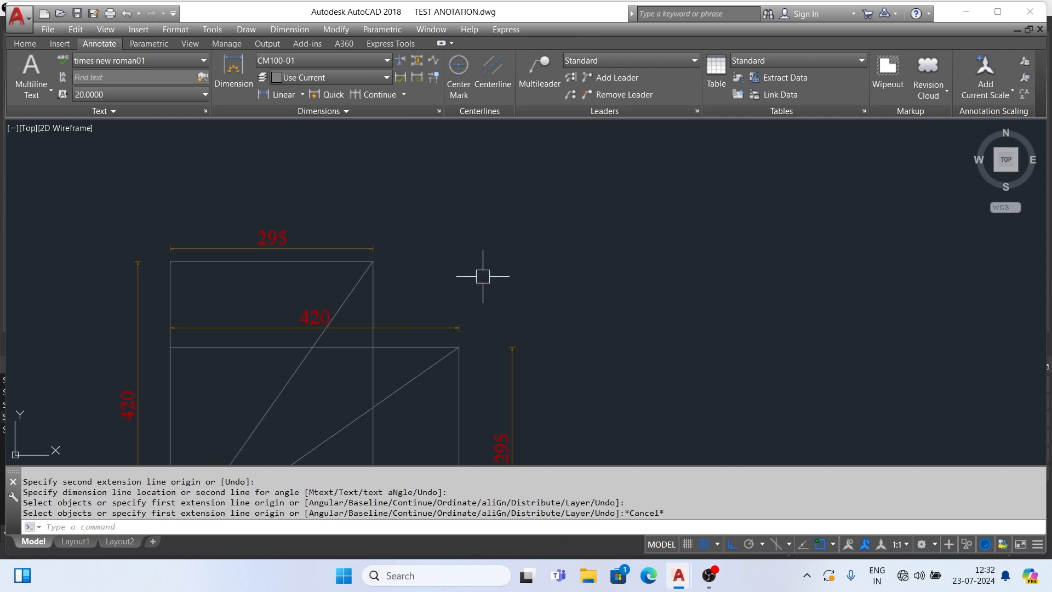
{"action": "left_click", "coordinate": [482, 277]}
{"action": "left_click", "coordinate": [115, 208]}
{"action": "key", "text": "Delete"}
{"action": "scroll", "coordinate": [247, 219], "scroll_direction": "down", "scroll_amount": 2}
Erase the wide rectangle's diagonal line and both of its dimensions, keeping only the rectangle
{"action": "left_click", "coordinate": [293, 277]}
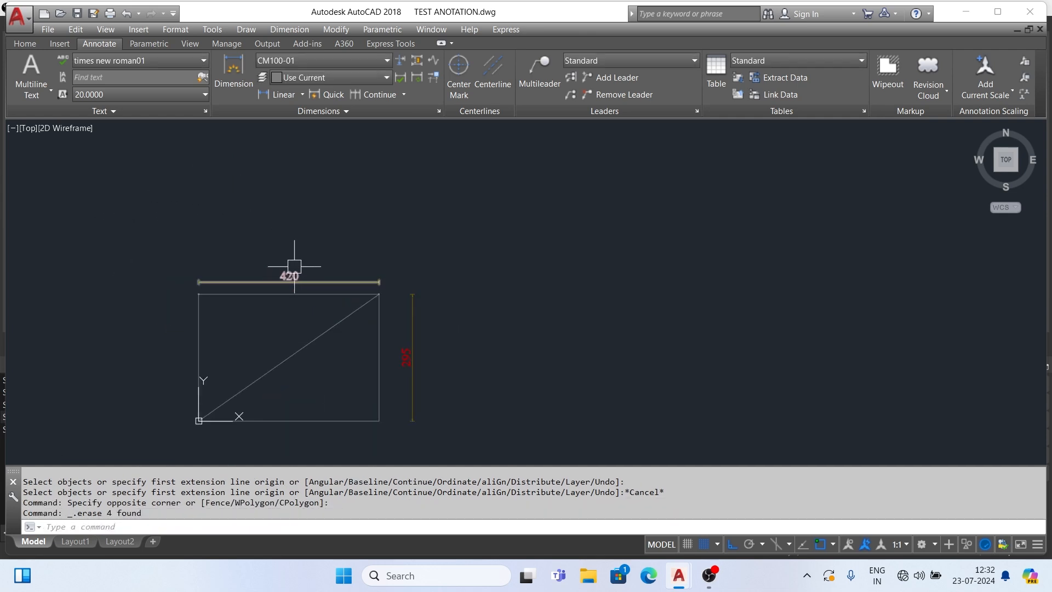
{"action": "key", "text": "Delete"}
{"action": "left_click", "coordinate": [355, 305]}
{"action": "key", "text": "Delete"}
{"action": "left_click", "coordinate": [416, 338]}
{"action": "key", "text": "Delete"}
{"action": "scroll", "coordinate": [244, 357], "scroll_direction": "up", "scroll_amount": 4}
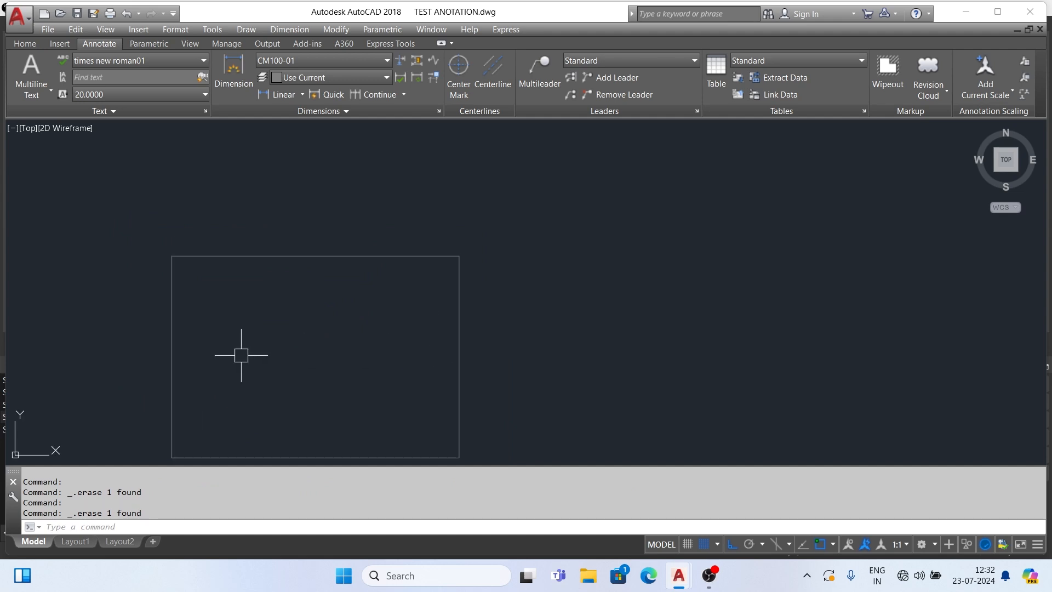
Draw a closed square polyline with 50-unit sides inside the lower left part of the sheet rectangle
{"action": "scroll", "coordinate": [425, 298], "scroll_direction": "down", "scroll_amount": 2}
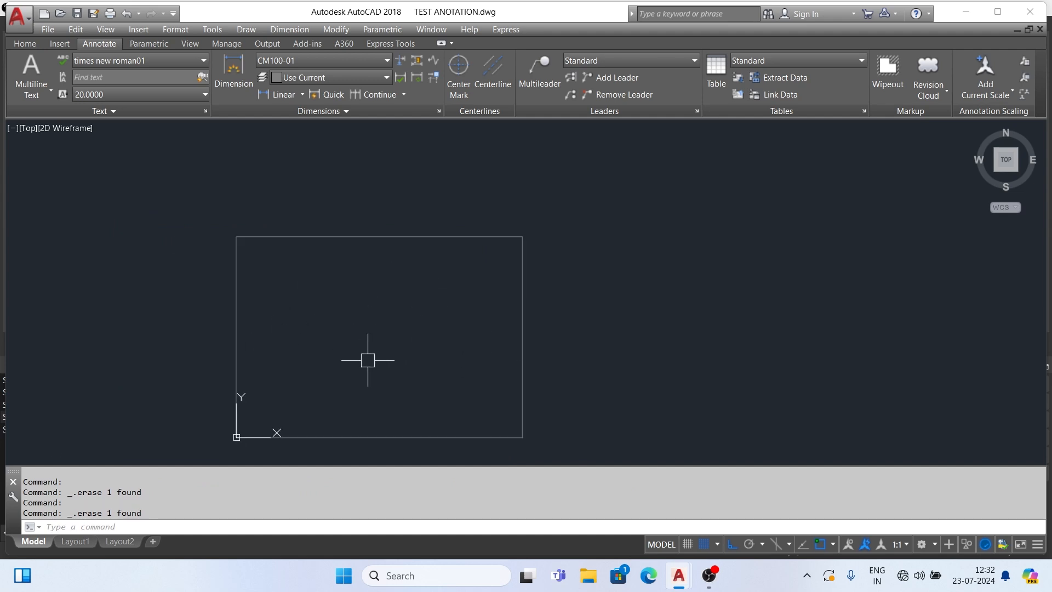
{"action": "key", "text": "Escape"}
{"action": "type", "text": "PL"}
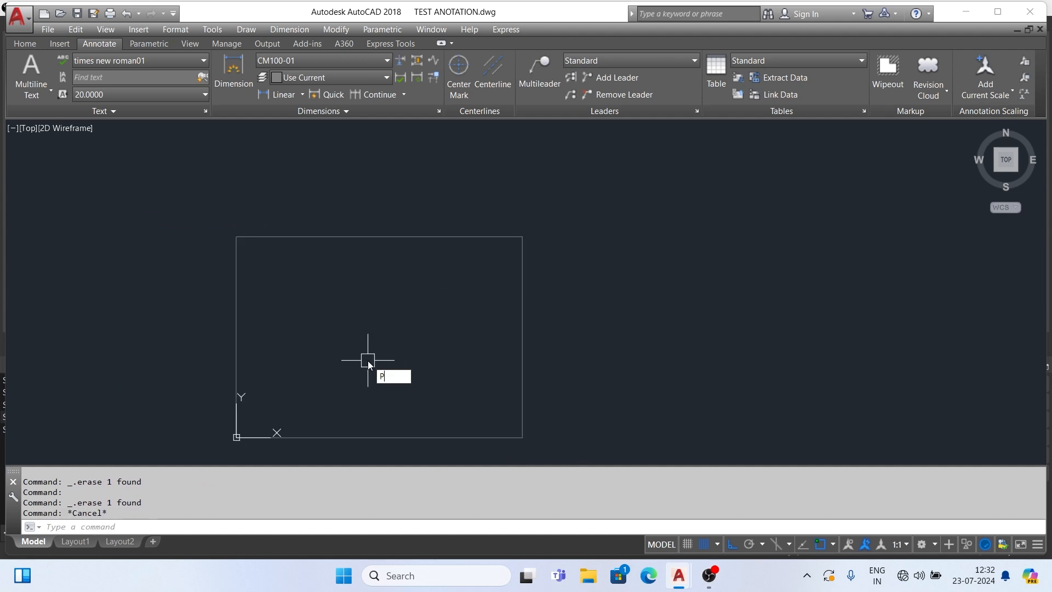
{"action": "key", "text": "Return"}
{"action": "left_click", "coordinate": [296, 376]}
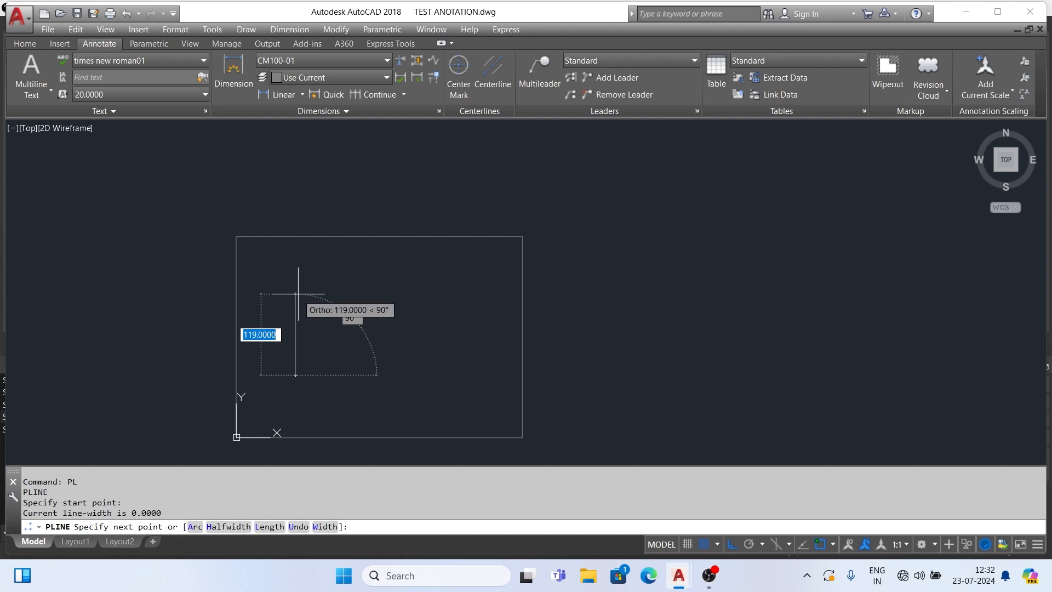
{"action": "type", "text": "50"}
{"action": "key", "text": "Return"}
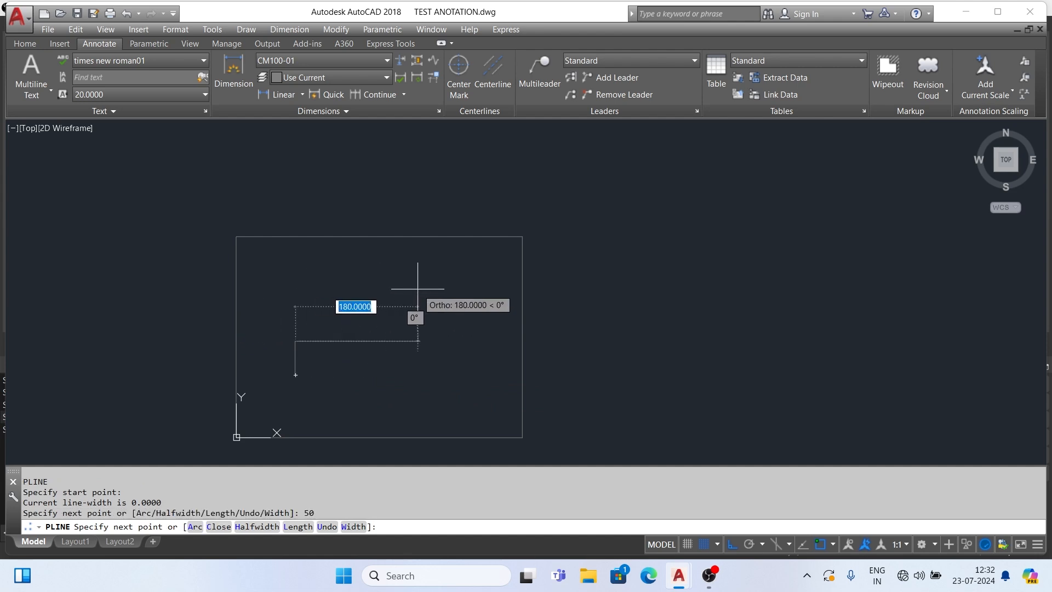
{"action": "type", "text": "50"}
{"action": "key", "text": "Return"}
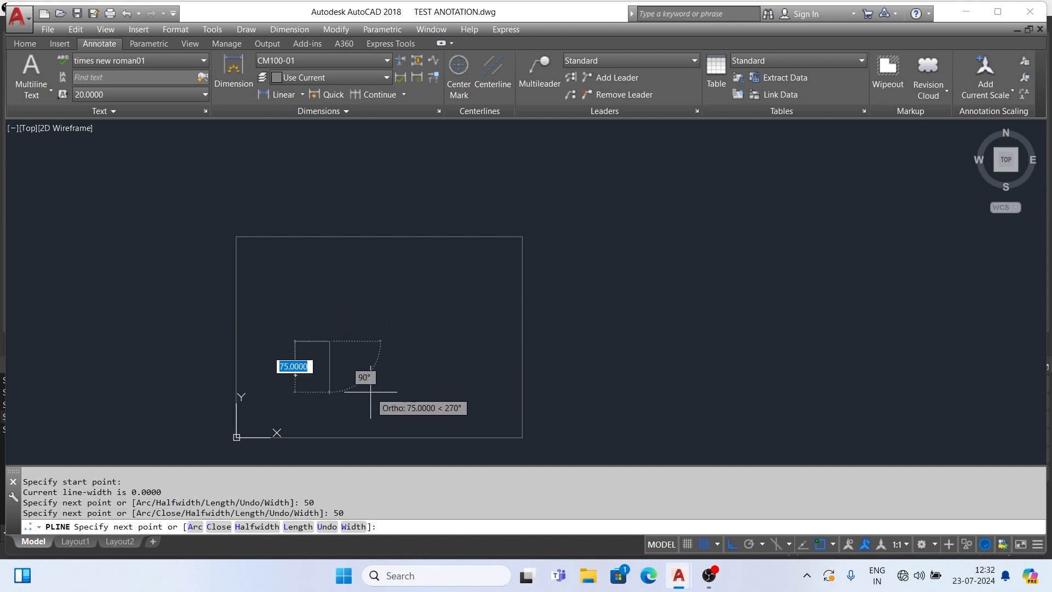
{"action": "type", "text": "50"}
{"action": "key", "text": "Return"}
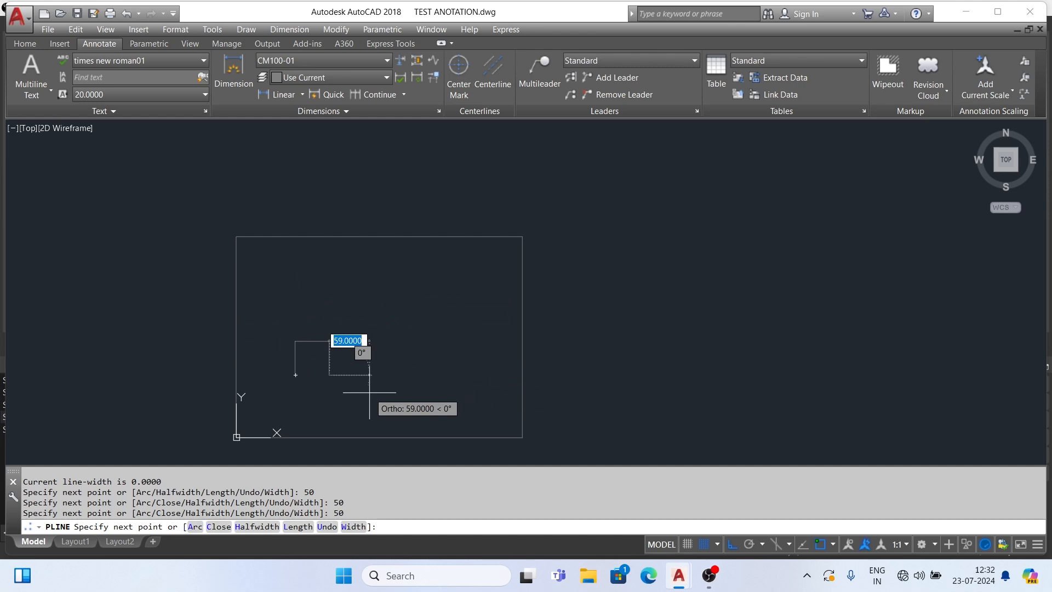
{"action": "type", "text": "C"}
{"action": "key", "text": "Return"}
Dimension the top edge of the square, placing the dimension line above it
{"action": "scroll", "coordinate": [321, 370], "scroll_direction": "up", "scroll_amount": 4}
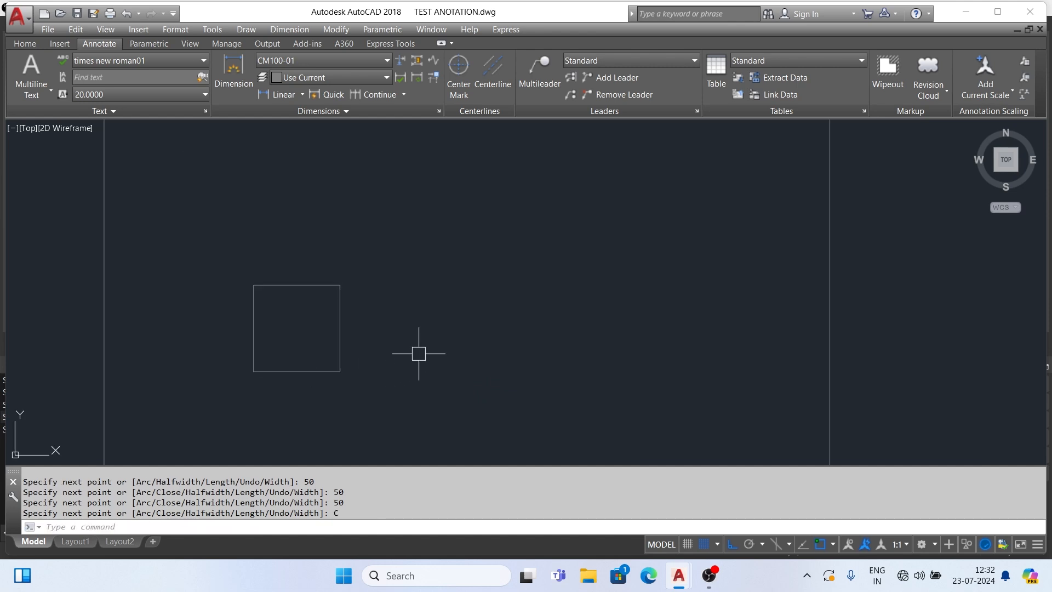
{"action": "left_click", "coordinate": [234, 70]}
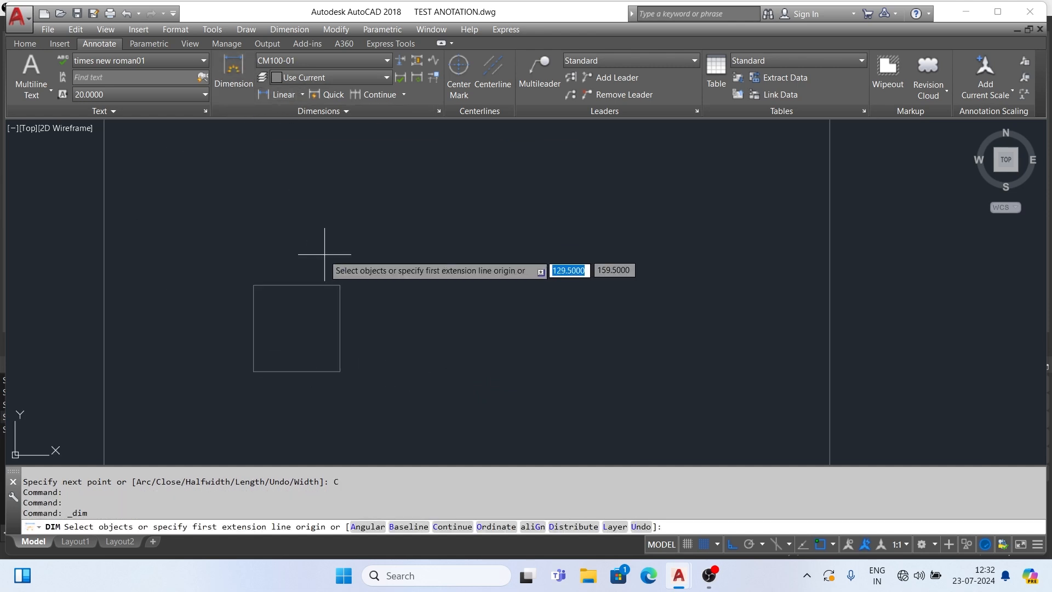
{"action": "left_click", "coordinate": [254, 285]}
{"action": "left_click", "coordinate": [340, 285]}
{"action": "left_click", "coordinate": [351, 260]}
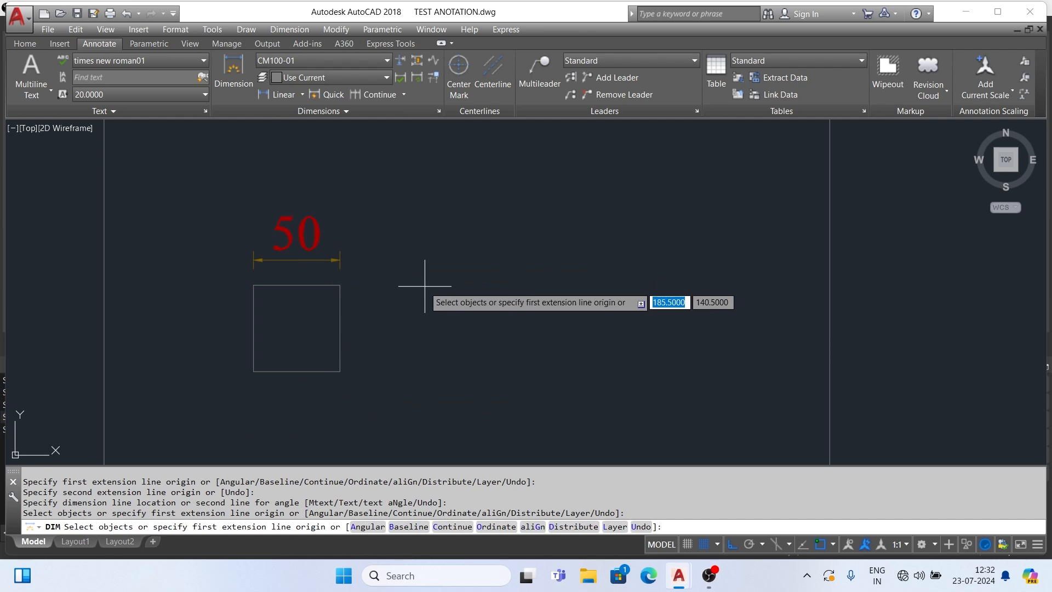
{"action": "key", "text": "Escape"}
Copy the square and its dimension horizontally, placing one copy to the right of the original
{"action": "type", "text": "CO"}
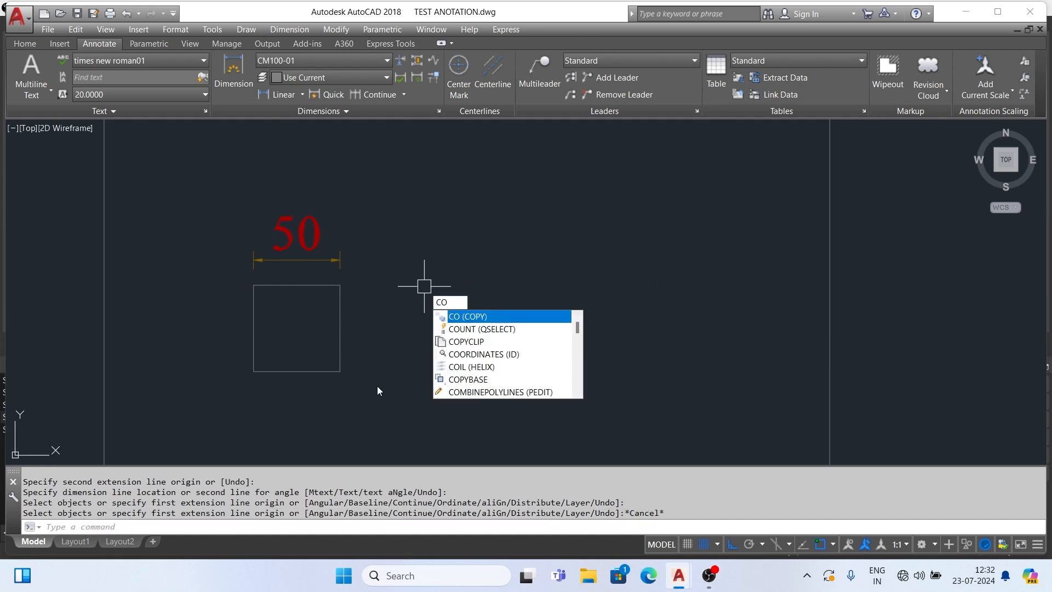
{"action": "key", "text": "Return"}
{"action": "left_click", "coordinate": [439, 392]}
{"action": "left_click", "coordinate": [212, 215]}
{"action": "key", "text": "Return"}
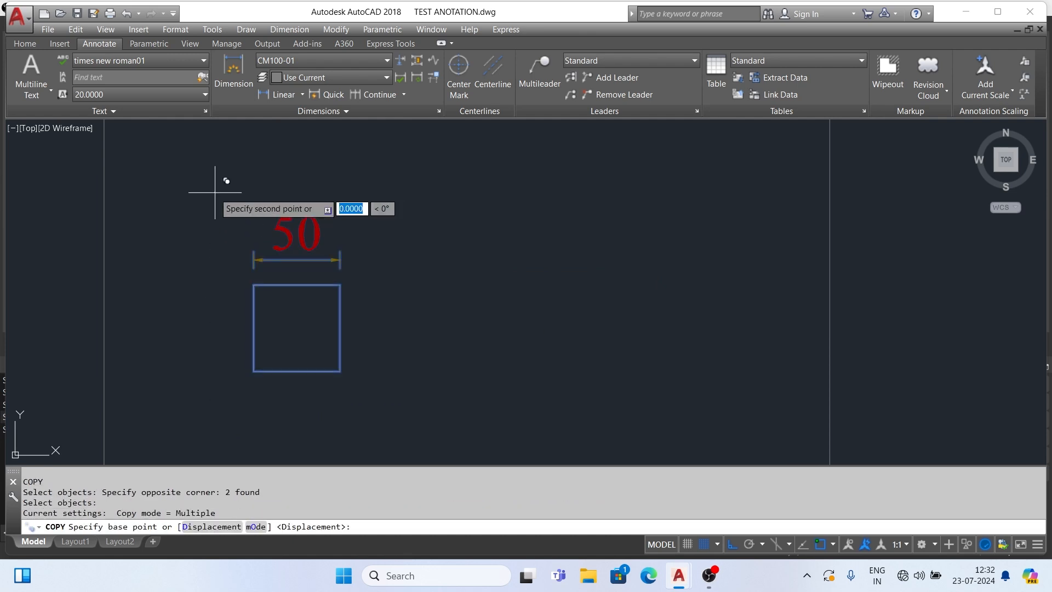
{"action": "left_click", "coordinate": [213, 192]}
{"action": "left_click", "coordinate": [387, 192]}
{"action": "key", "text": "Escape"}
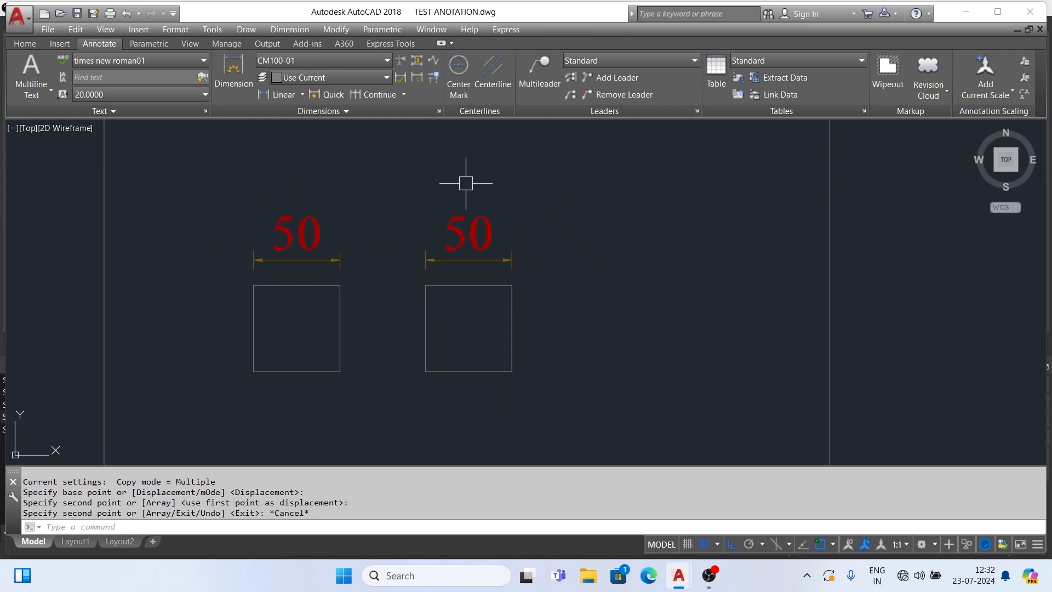
Set the Annotative property of the copied square's dimension to Yes and deselect it
{"action": "left_click", "coordinate": [473, 240]}
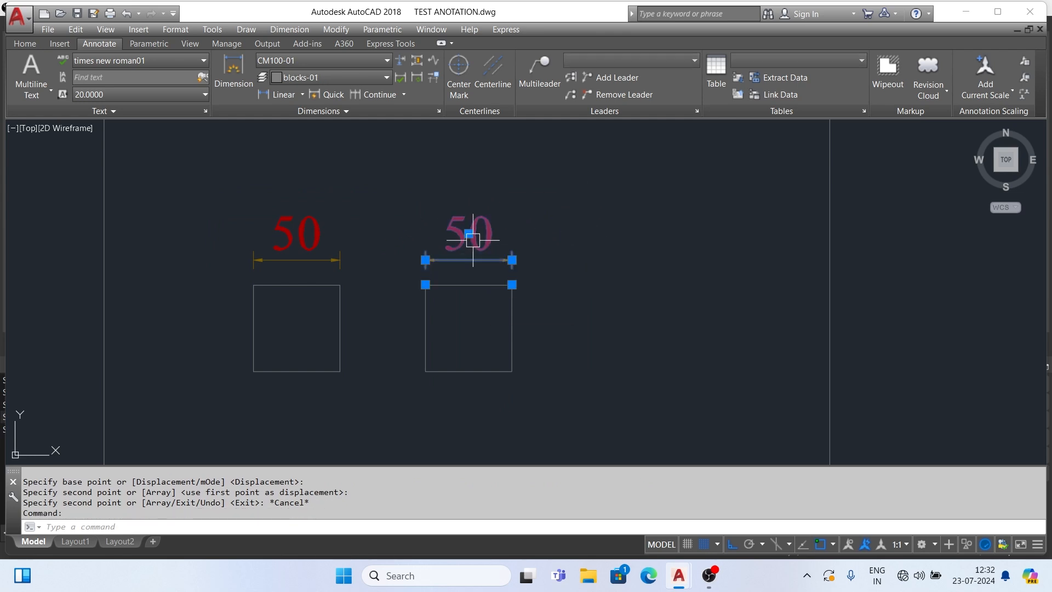
{"action": "double_click", "coordinate": [473, 240]}
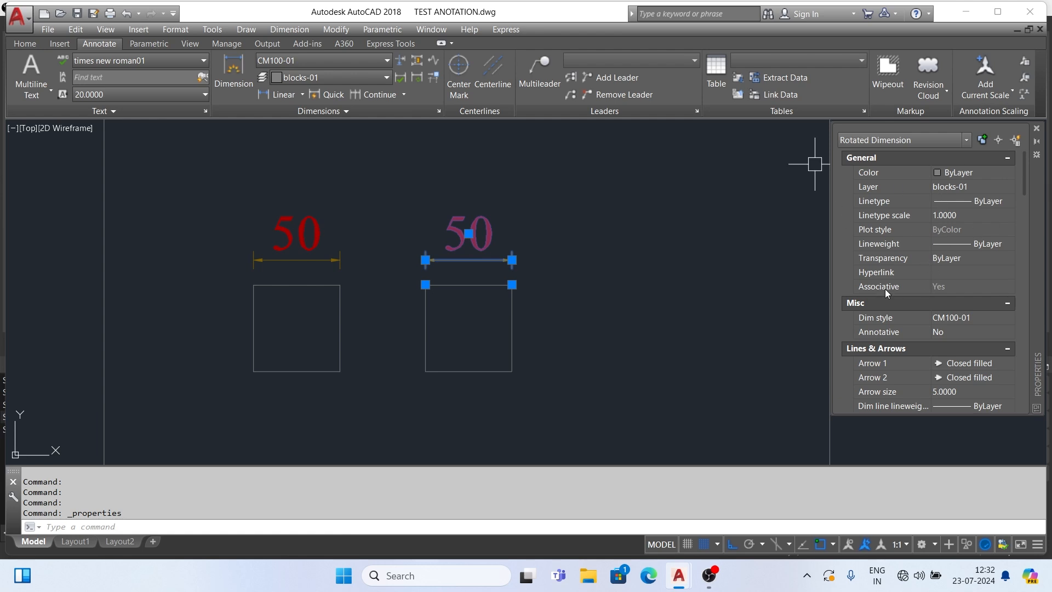
{"action": "scroll", "coordinate": [928, 274], "scroll_direction": "down", "scroll_amount": 3}
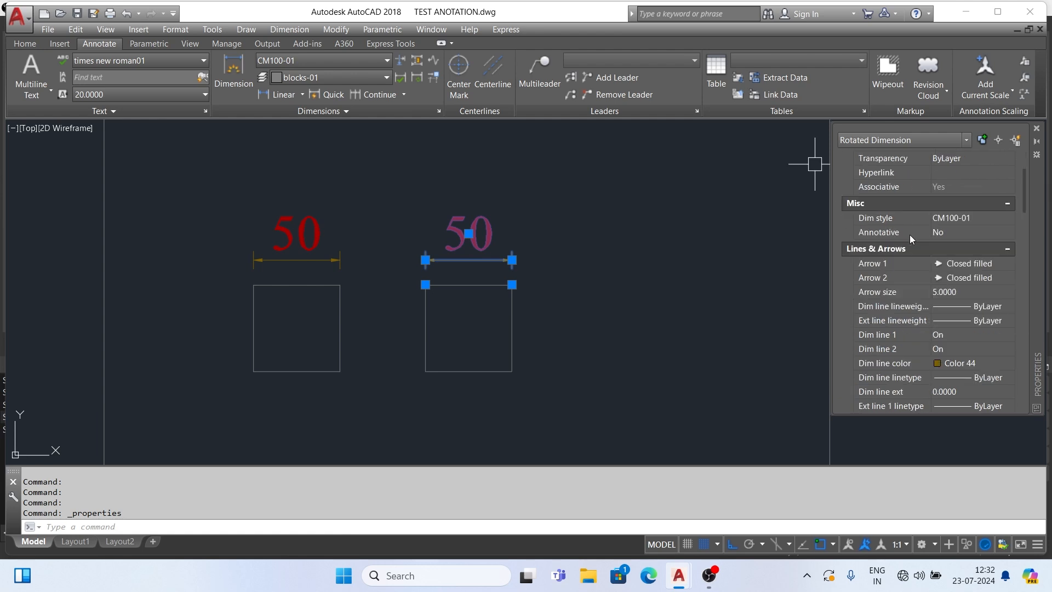
{"action": "left_click", "coordinate": [951, 234]}
{"action": "left_click", "coordinate": [1010, 233]}
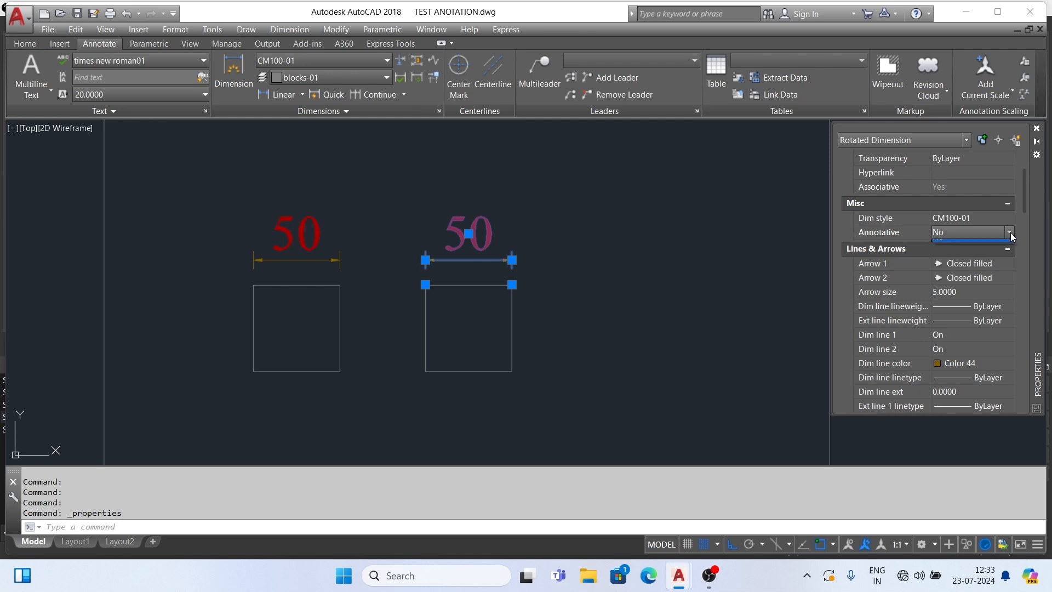
{"action": "left_click", "coordinate": [939, 245]}
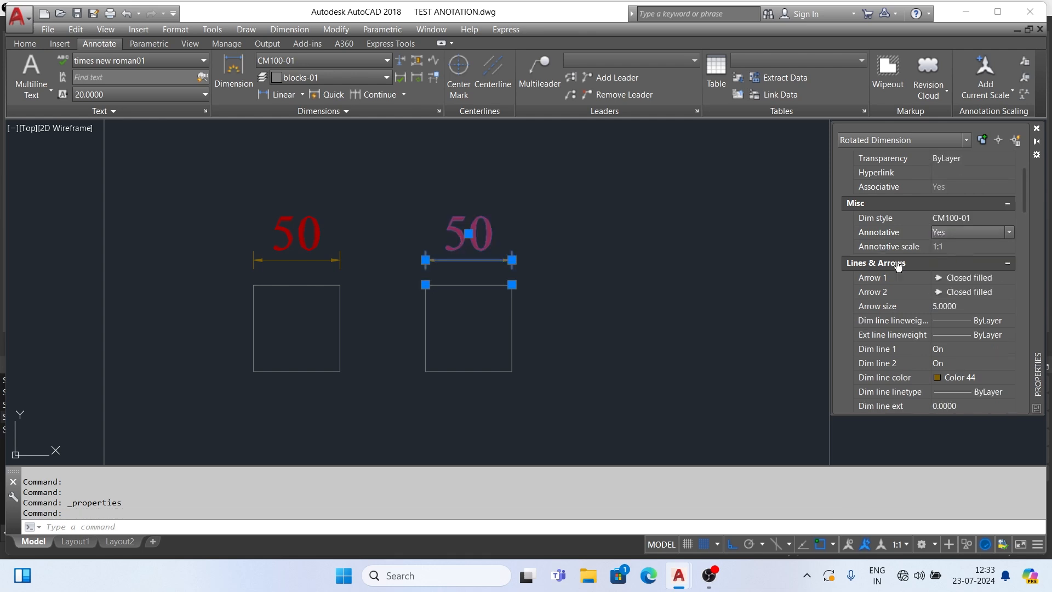
{"action": "key", "text": "Escape"}
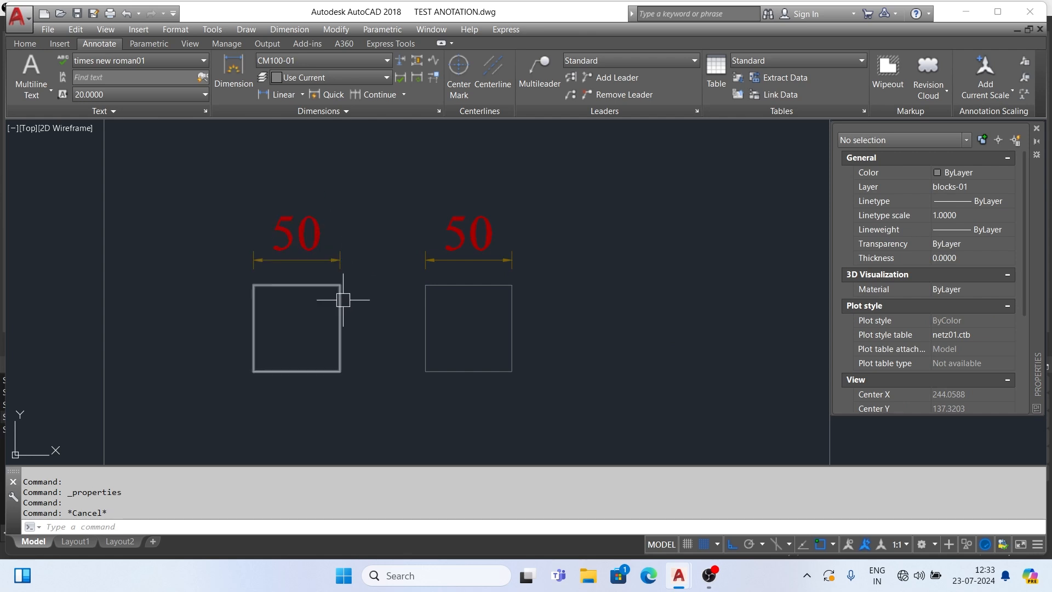
Colour the original square, the one with the normal dimension, red and deselect it
{"action": "left_click", "coordinate": [340, 333]}
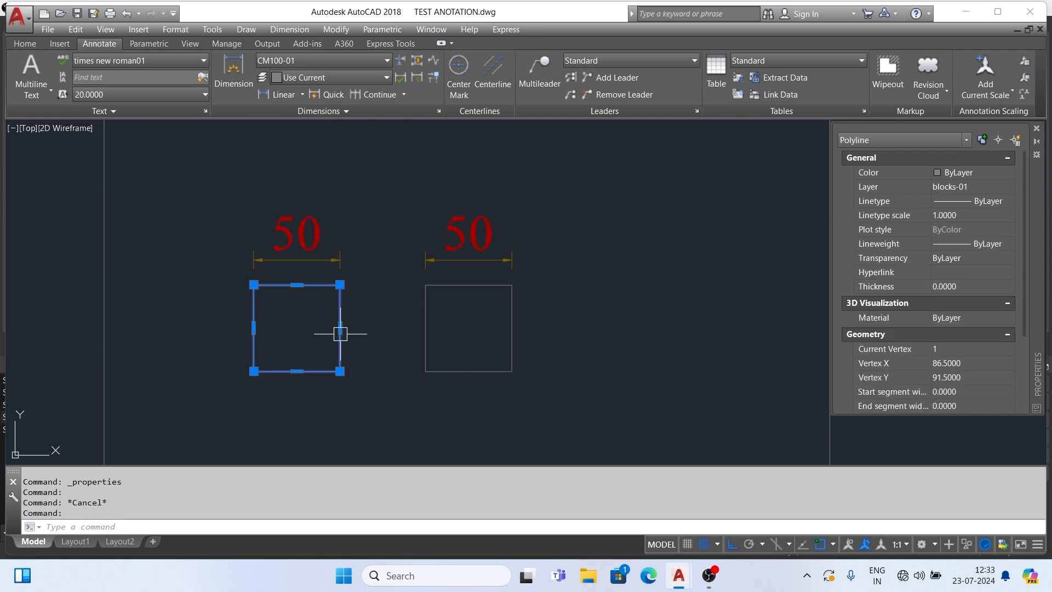
{"action": "scroll", "coordinate": [857, 63], "scroll_direction": "up", "scroll_amount": 2}
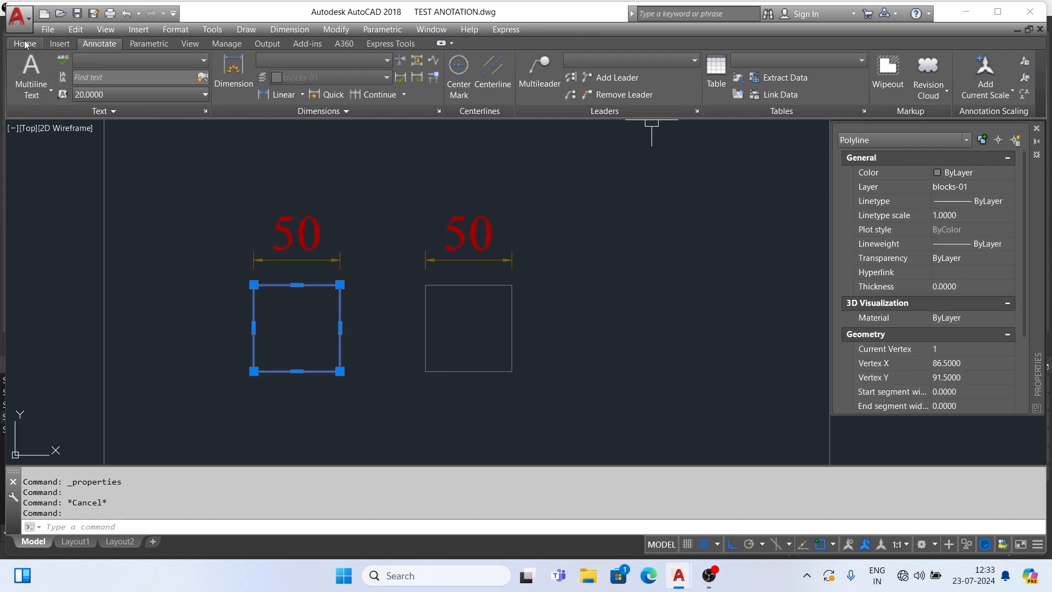
{"action": "left_click", "coordinate": [816, 60]}
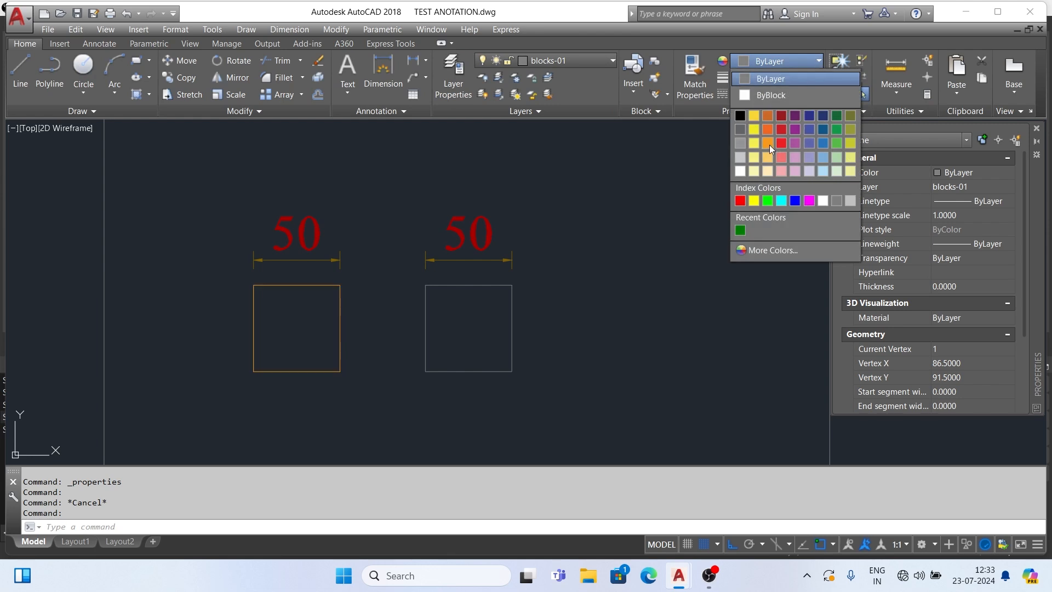
{"action": "left_click", "coordinate": [781, 145]}
{"action": "key", "text": "Escape"}
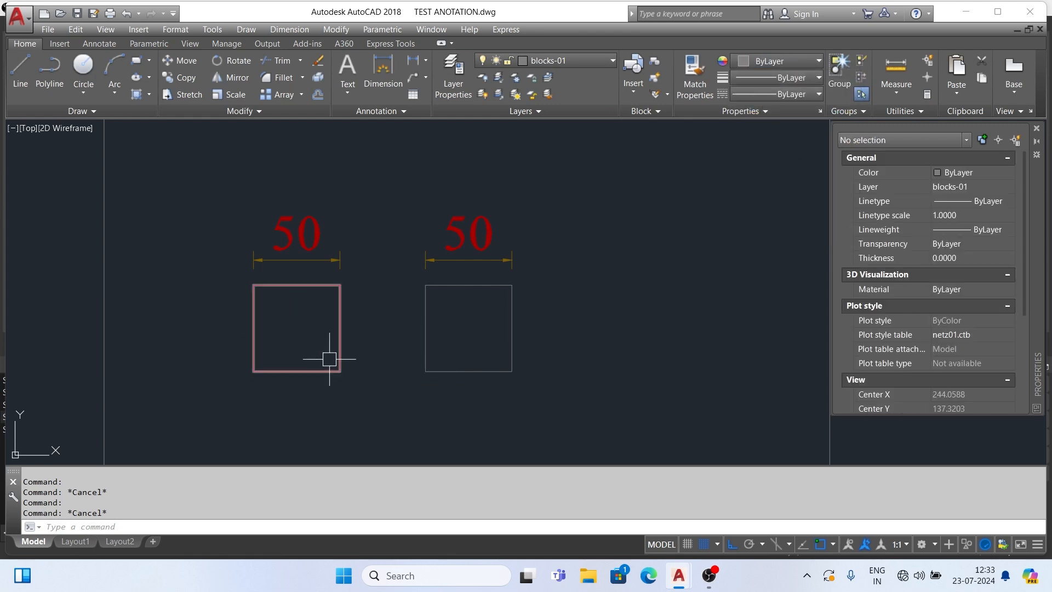
Colour the copied square, the one with the annotative dimension, blue and deselect it
{"action": "left_click", "coordinate": [518, 334]}
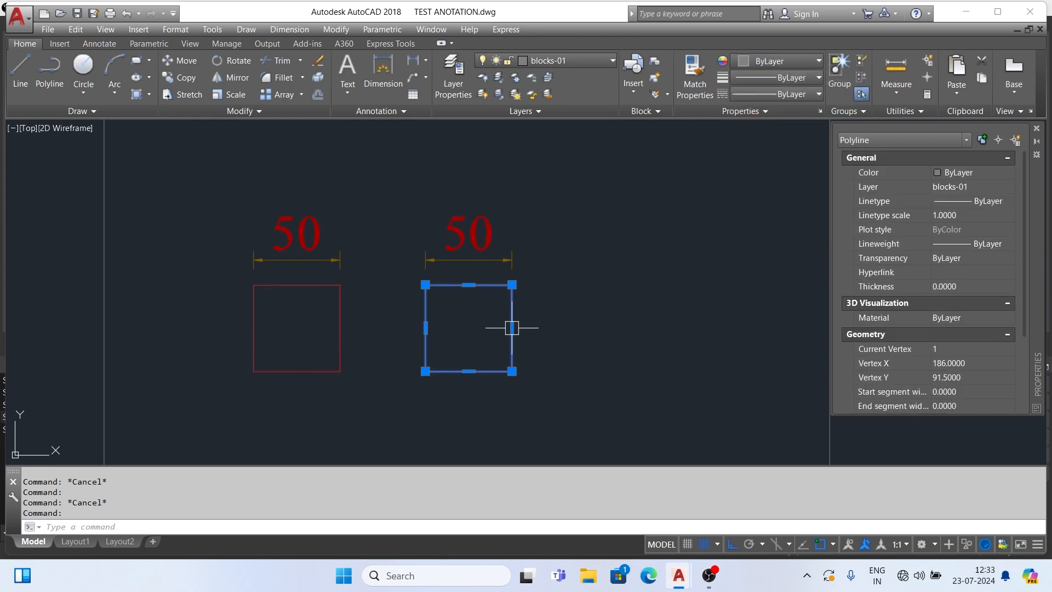
{"action": "left_click", "coordinate": [817, 61]}
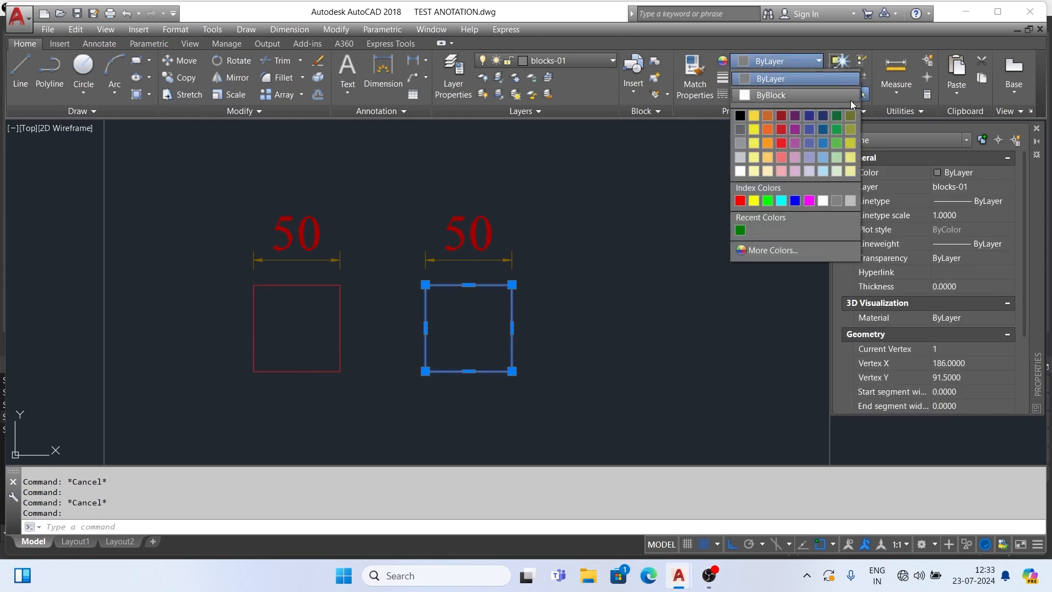
{"action": "left_click", "coordinate": [823, 144]}
{"action": "key", "text": "Escape"}
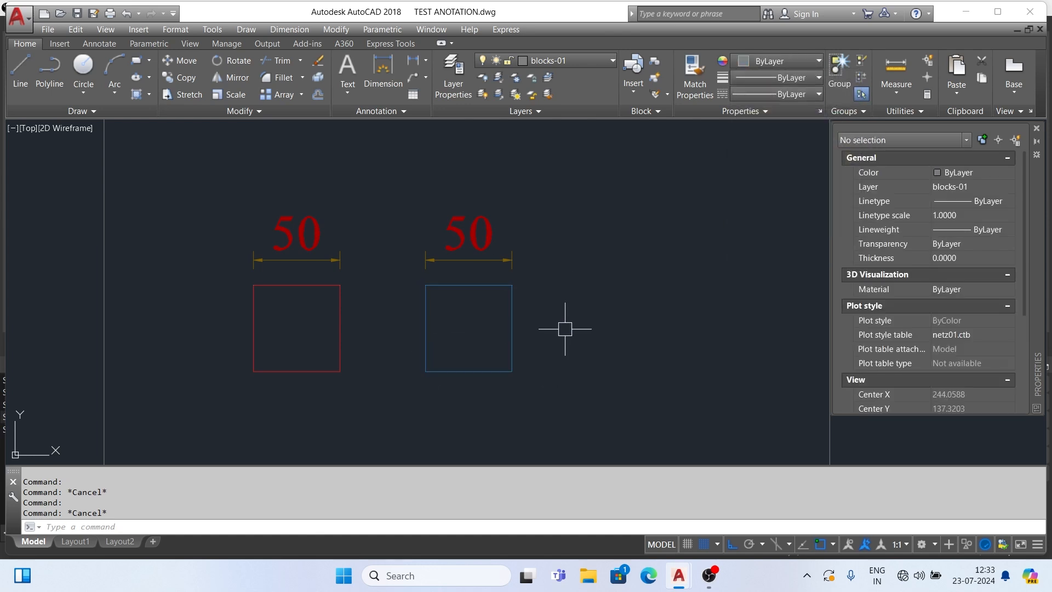
In Layout1, set the middle viewport's scale to 1:2 and the largest viewport's scale to 2:1
{"action": "left_click", "coordinate": [77, 542]}
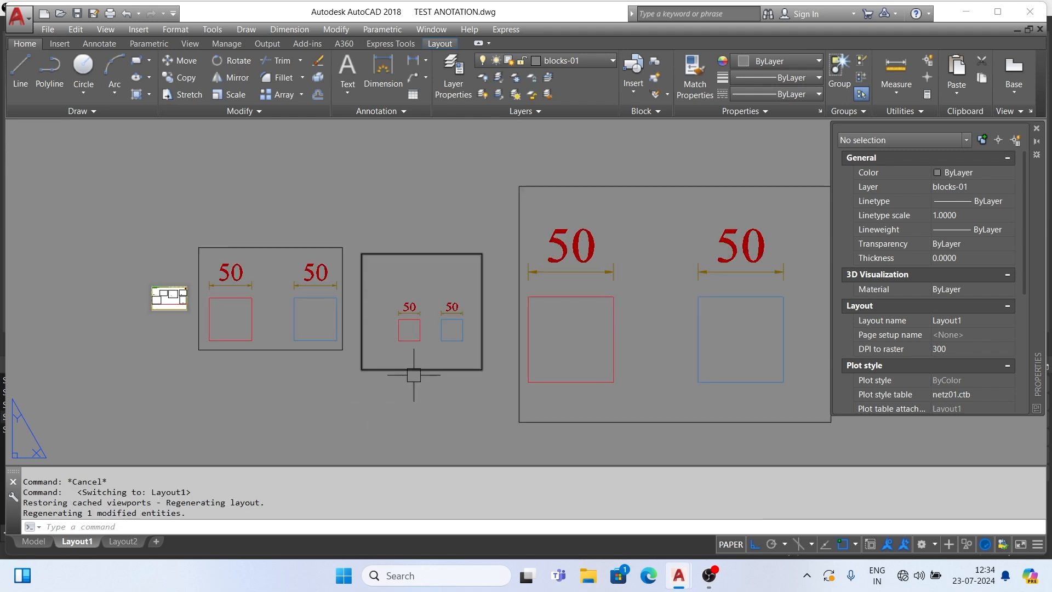
{"action": "left_click", "coordinate": [414, 368]}
{"action": "left_click", "coordinate": [510, 395]}
{"action": "key", "text": "Escape"}
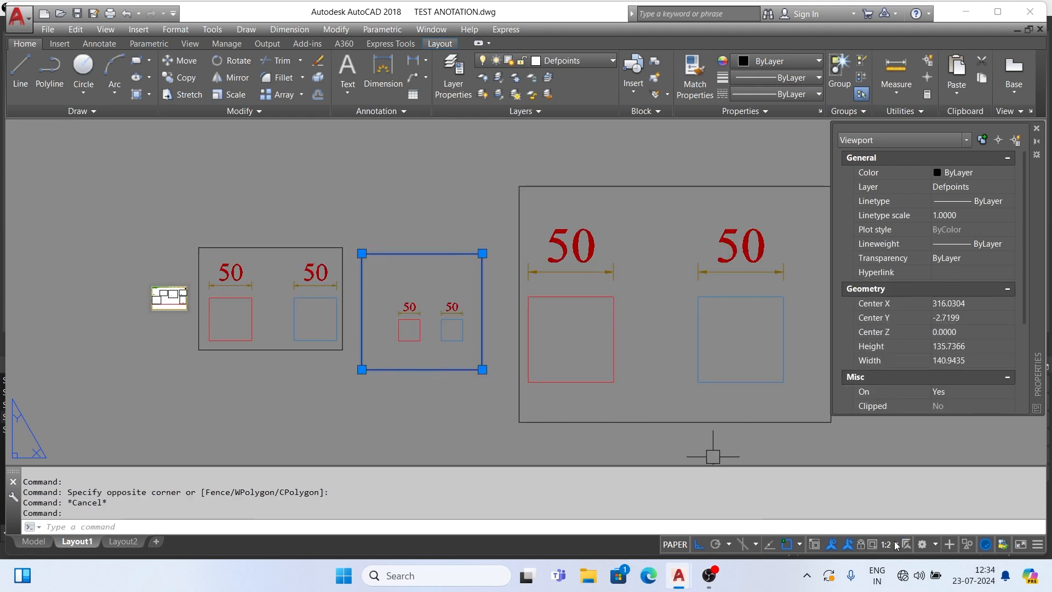
{"action": "left_click", "coordinate": [887, 544]}
{"action": "left_click", "coordinate": [893, 198]}
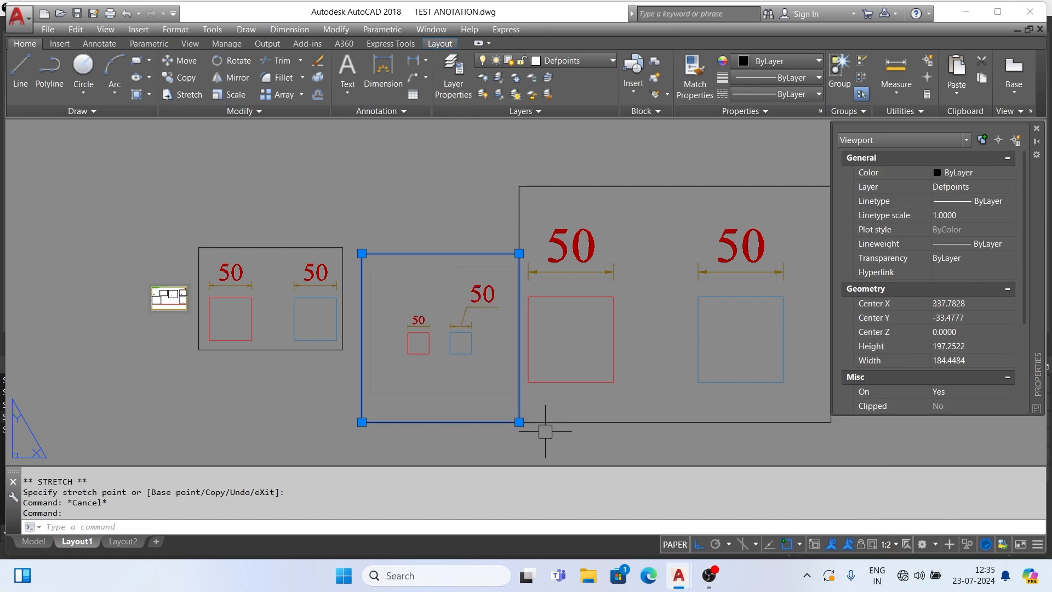
{"action": "left_click", "coordinate": [889, 543]}
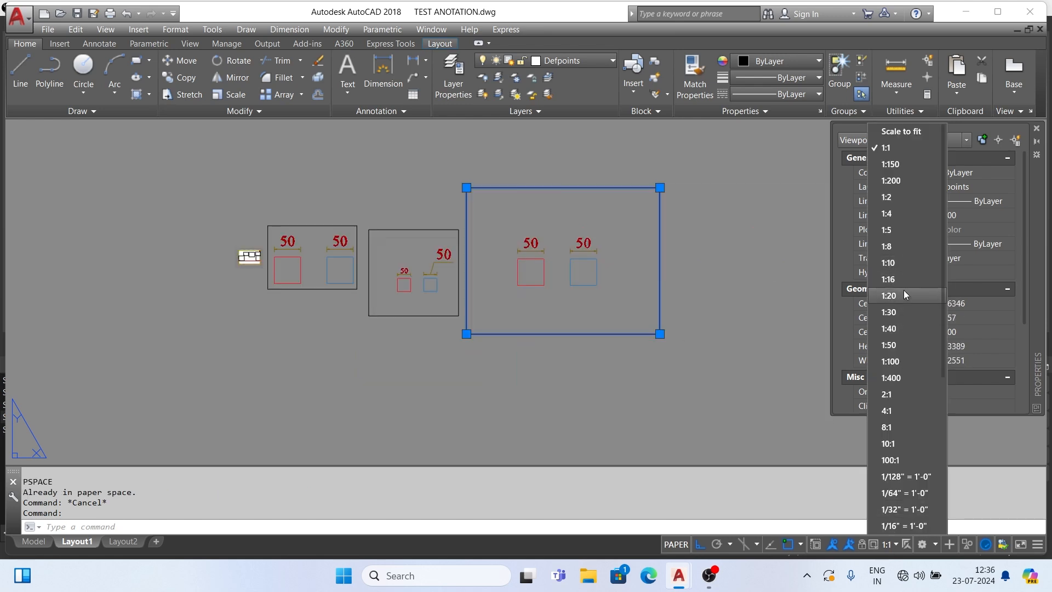
{"action": "left_click", "coordinate": [892, 394]}
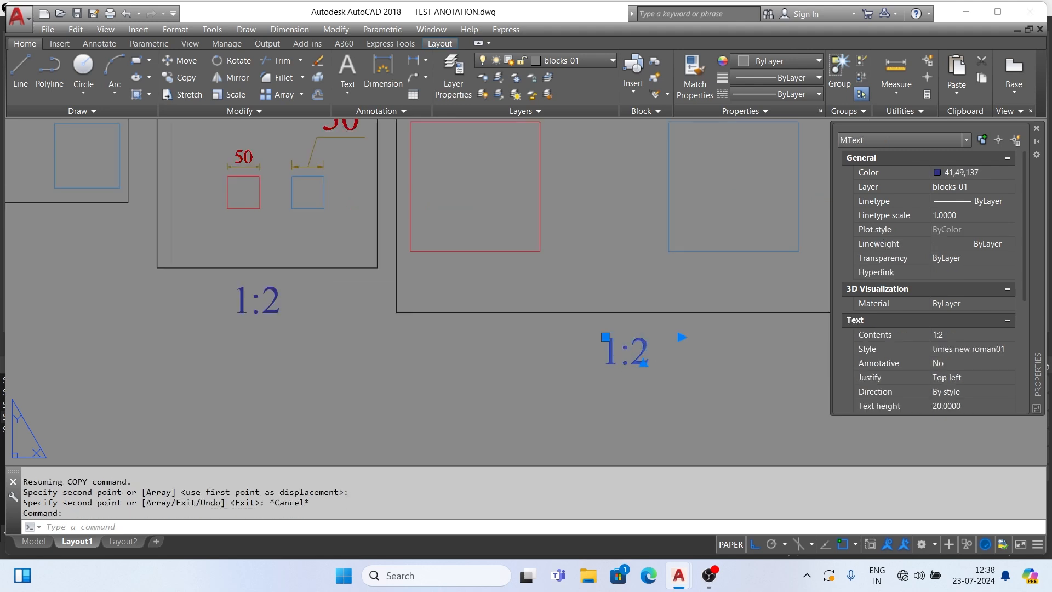
Change the copied scale label beneath the largest viewport to 2:1
{"action": "double_click", "coordinate": [623, 353]}
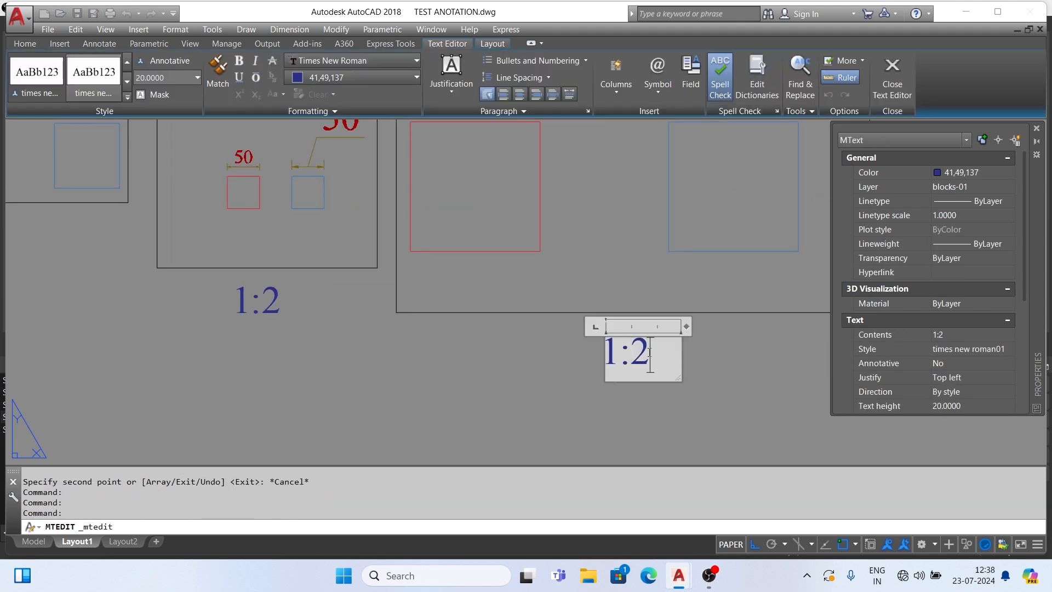
{"action": "left_click_drag", "start_coordinate": [646, 357], "coordinate": [575, 357]}
{"action": "type", "text": "2:1"}
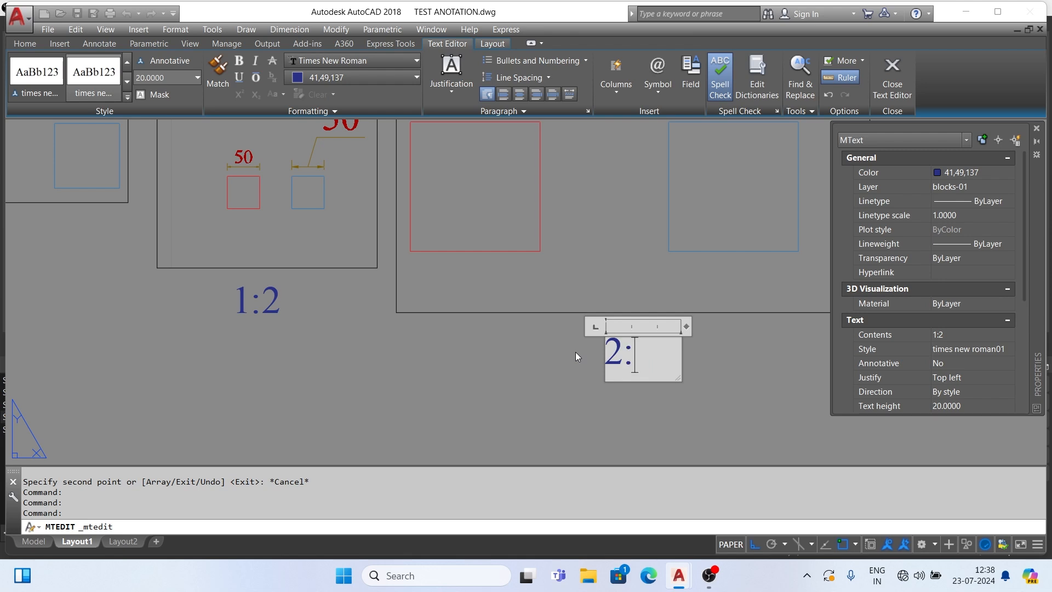
{"action": "left_click", "coordinate": [503, 393]}
{"action": "scroll", "coordinate": [568, 364], "scroll_direction": "down", "scroll_amount": 4}
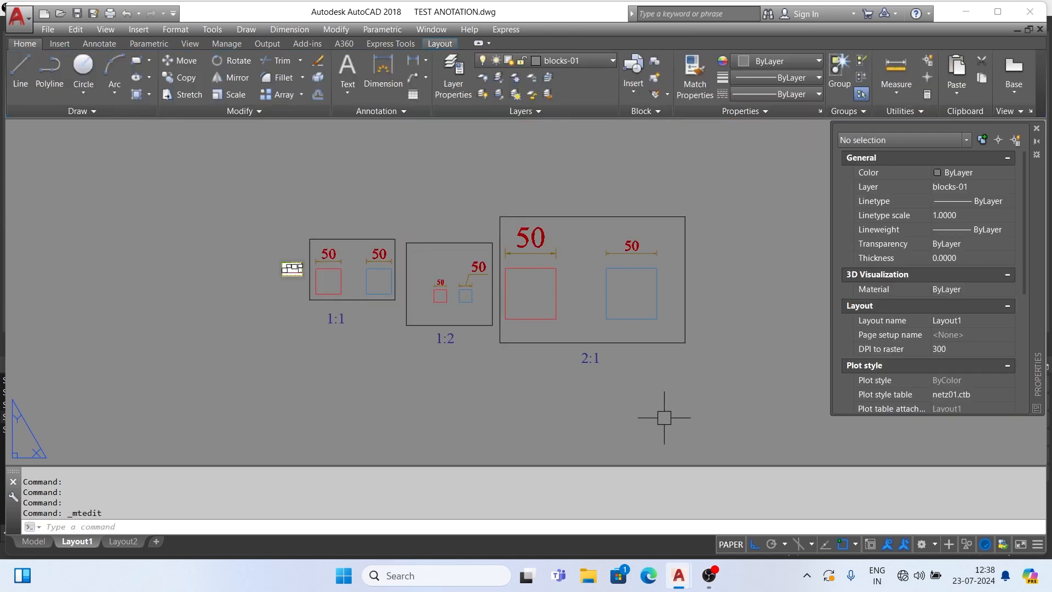
{"action": "scroll", "coordinate": [637, 413], "scroll_direction": "up", "scroll_amount": 2}
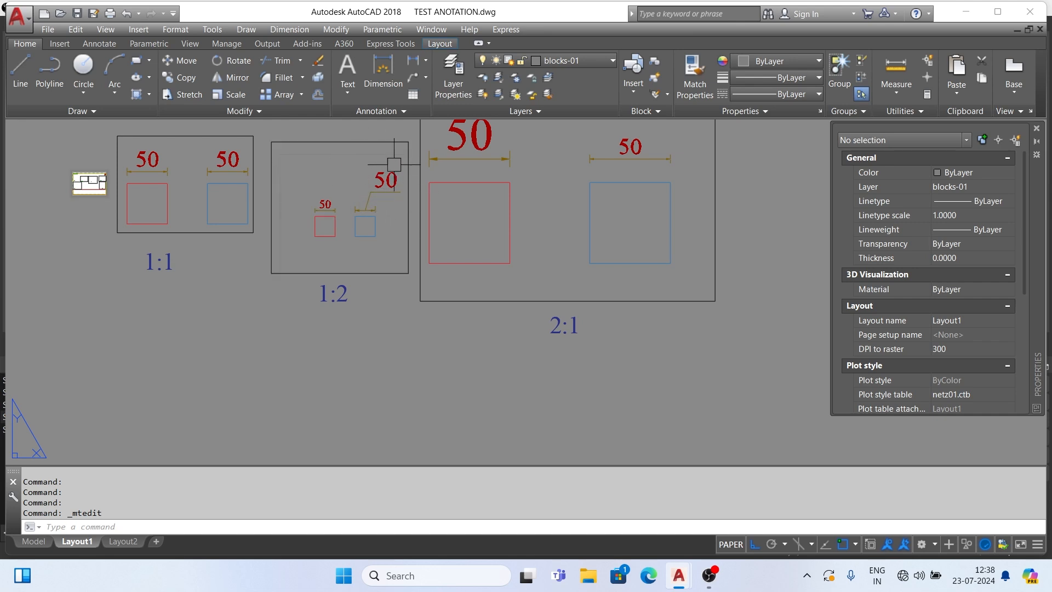
{"action": "scroll", "coordinate": [405, 277], "scroll_direction": "down", "scroll_amount": 2}
{"action": "scroll", "coordinate": [471, 245], "scroll_direction": "up", "scroll_amount": 2}
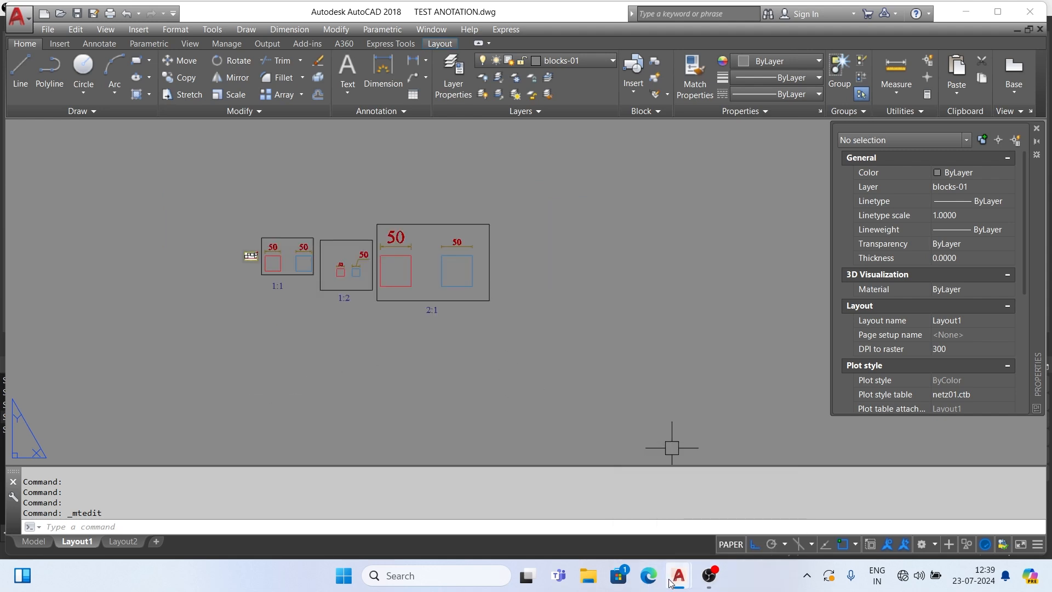
Switch to the open building permission drawing and examine its oversized text in Layout1 and the applicant details text in model space
{"action": "mouse_move", "coordinate": [678, 574]}
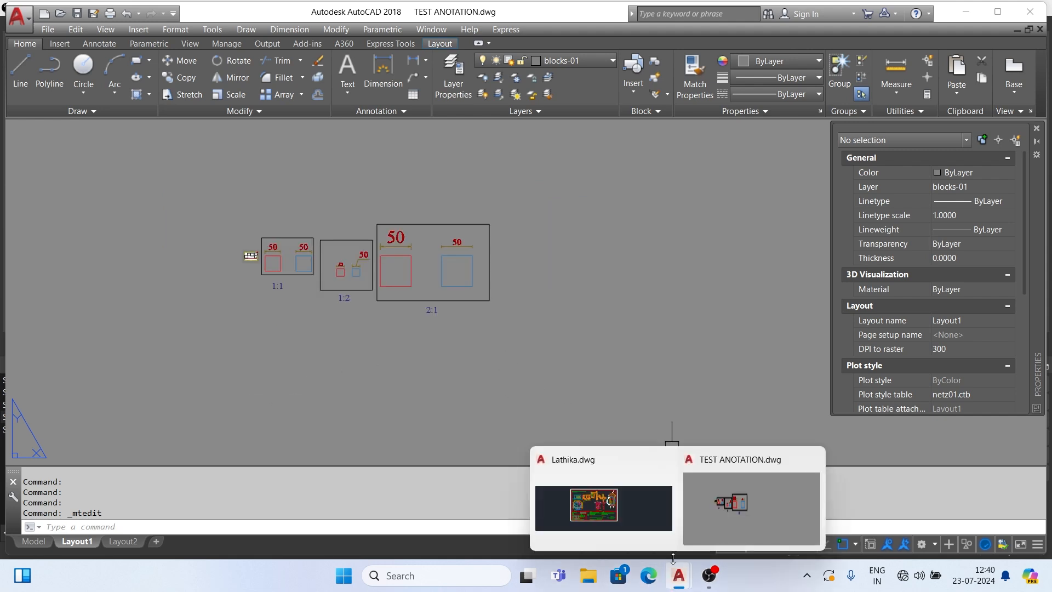
{"action": "left_click", "coordinate": [629, 505]}
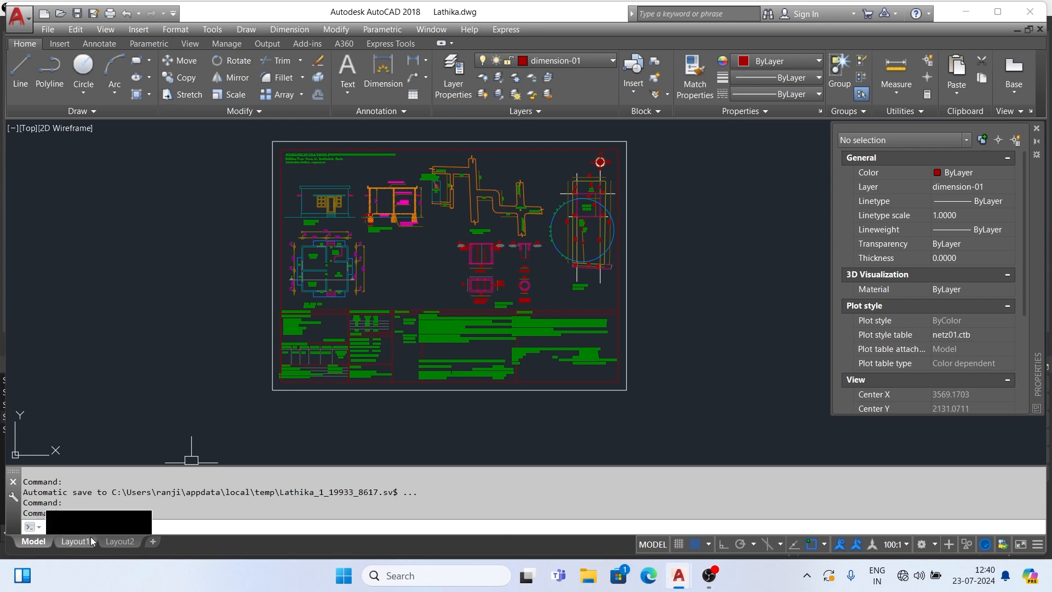
{"action": "left_click", "coordinate": [75, 541]}
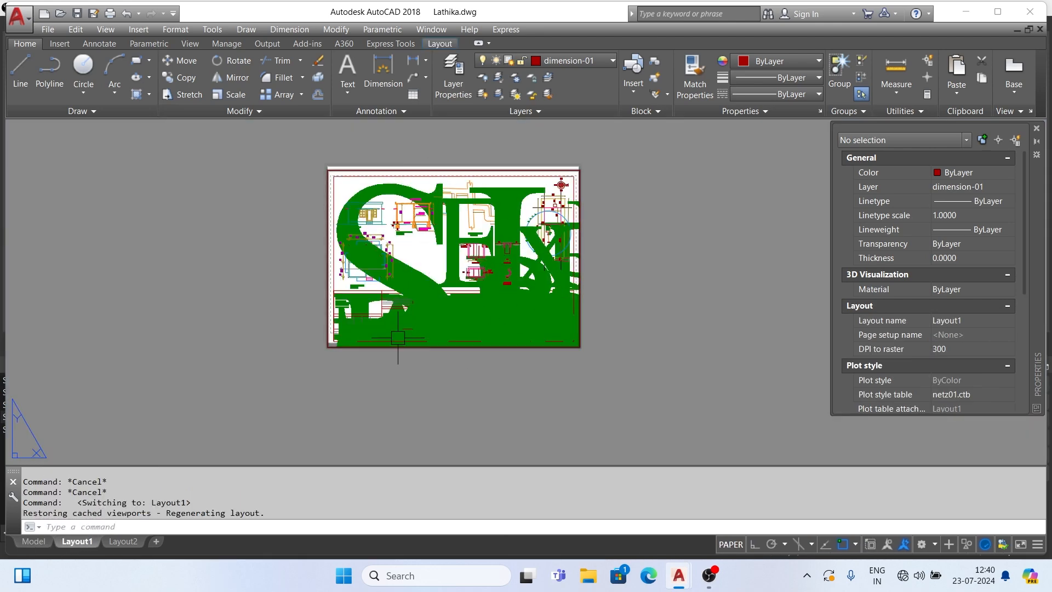
{"action": "left_click", "coordinate": [34, 541]}
{"action": "scroll", "coordinate": [257, 428], "scroll_direction": "up", "scroll_amount": 5}
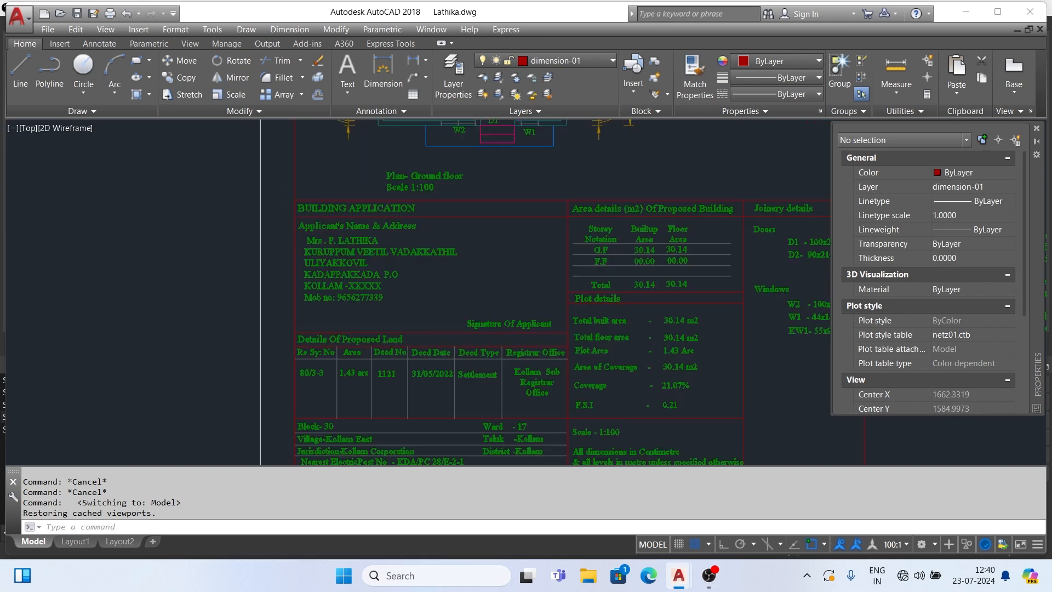
{"action": "scroll", "coordinate": [343, 256], "scroll_direction": "up", "scroll_amount": 2}
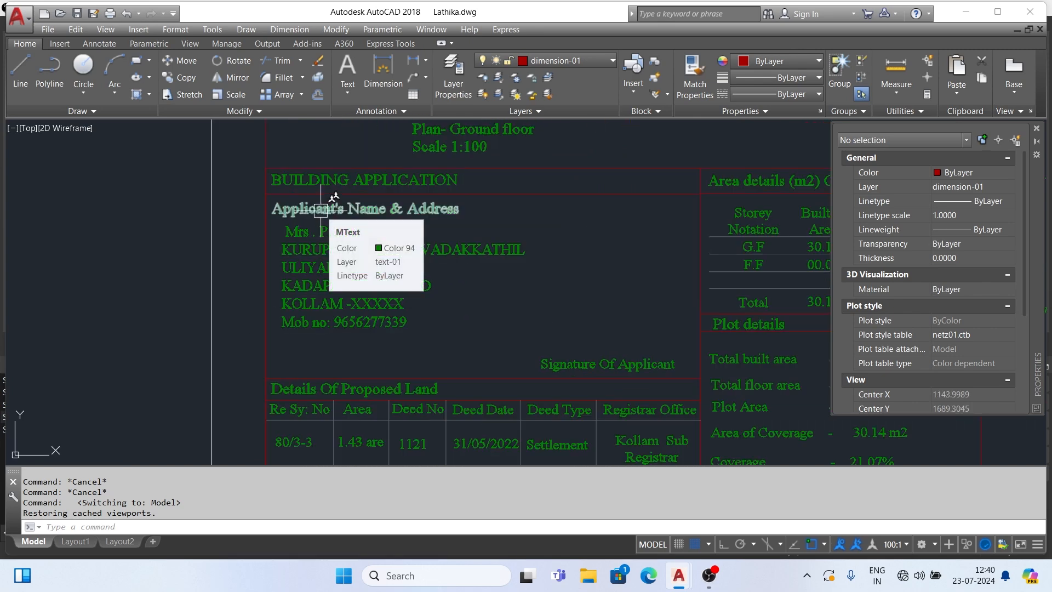
{"action": "scroll", "coordinate": [321, 209], "scroll_direction": "up", "scroll_amount": 3}
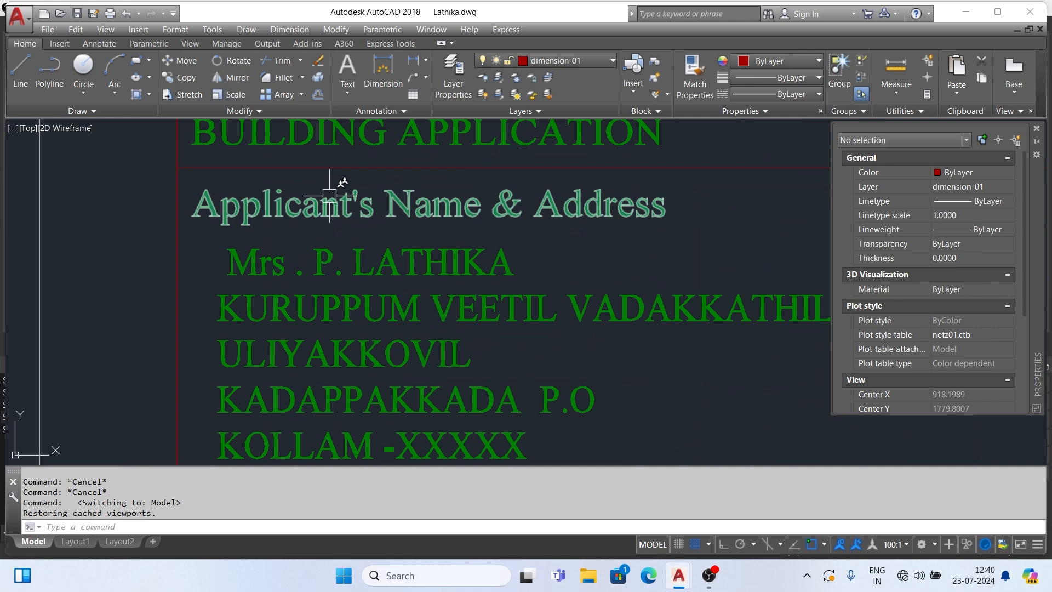
{"action": "scroll", "coordinate": [329, 195], "scroll_direction": "down", "scroll_amount": 6}
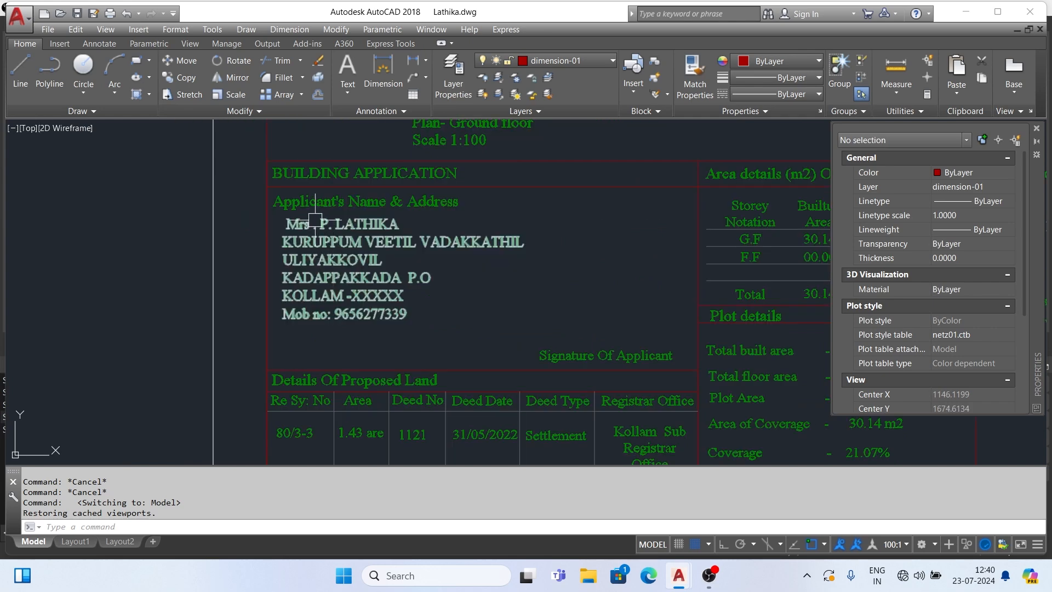
Delete the 1:100 annotation scale from all objects of the building drawing in model space, keeping only 1:1
{"action": "left_click", "coordinate": [100, 44]}
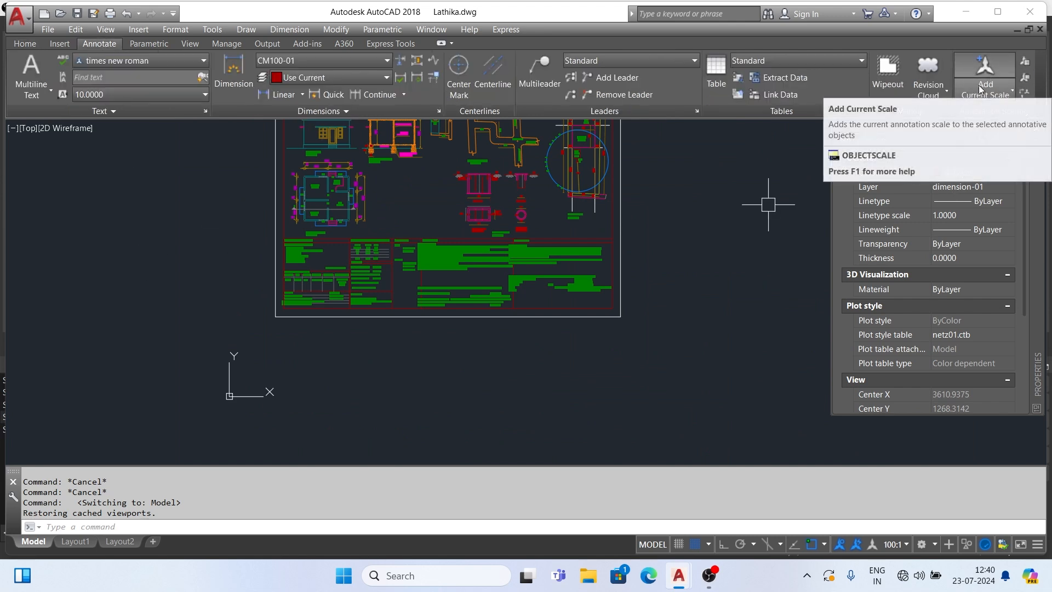
{"action": "left_click", "coordinate": [1026, 77]}
{"action": "scroll", "coordinate": [477, 356], "scroll_direction": "down", "scroll_amount": 3}
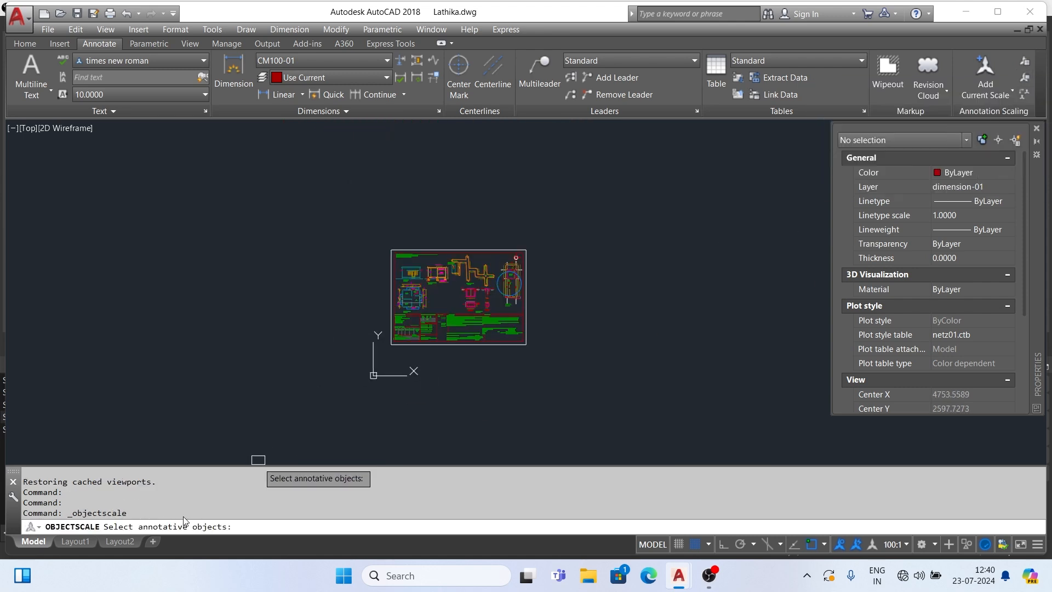
{"action": "left_click", "coordinate": [380, 224]}
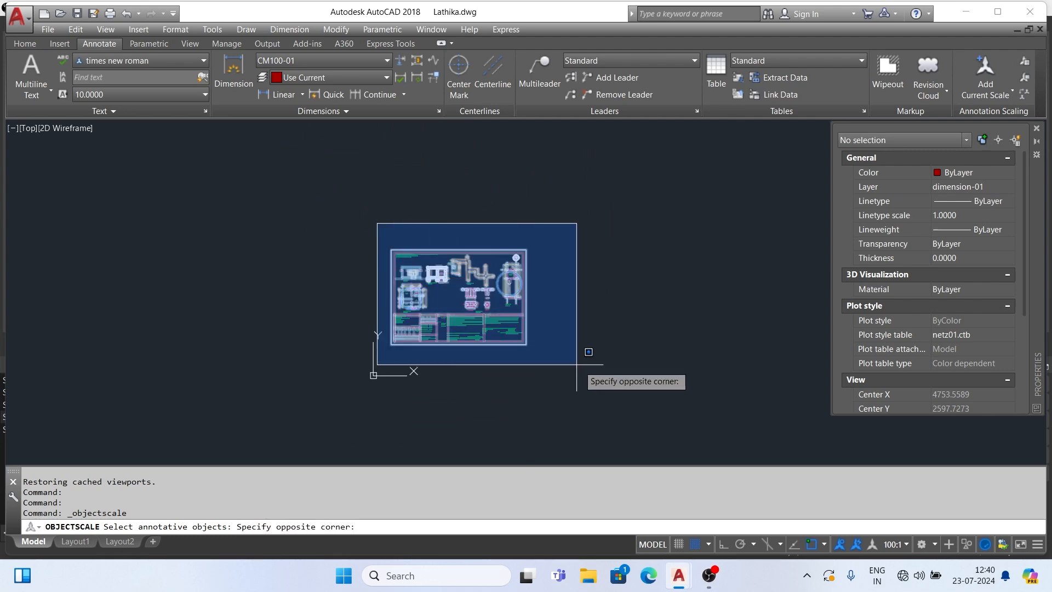
{"action": "left_click", "coordinate": [580, 368]}
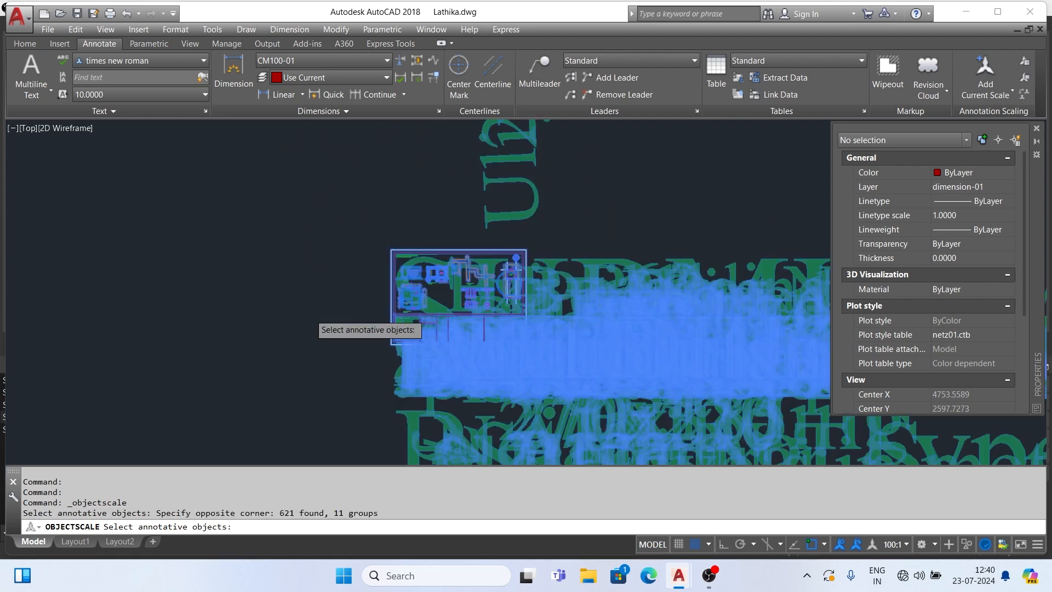
{"action": "scroll", "coordinate": [309, 312], "scroll_direction": "down", "scroll_amount": 3}
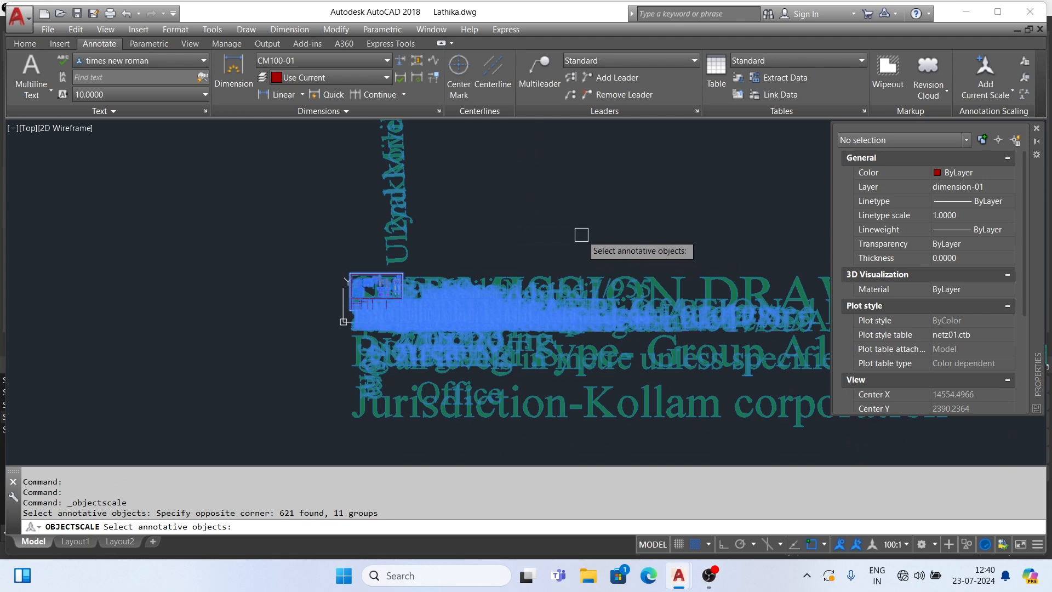
{"action": "key", "text": "Return"}
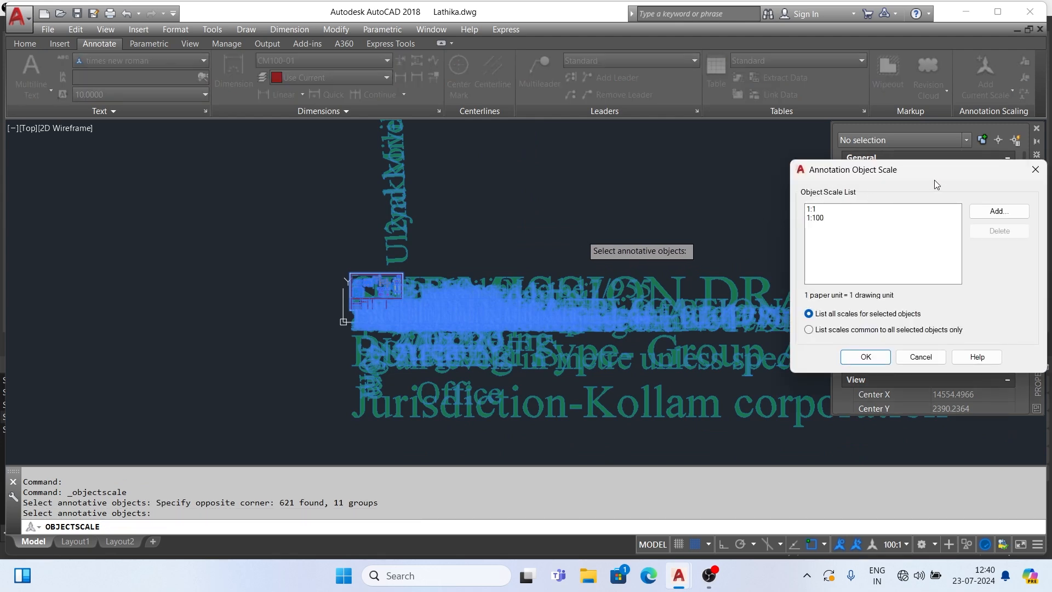
{"action": "left_click", "coordinate": [816, 219]}
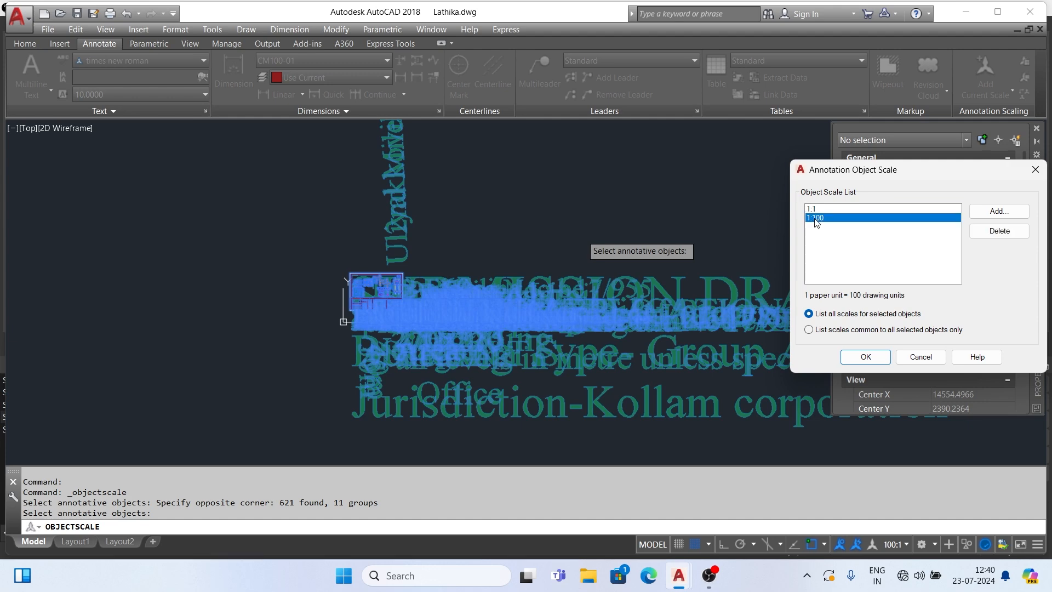
{"action": "left_click", "coordinate": [994, 232]}
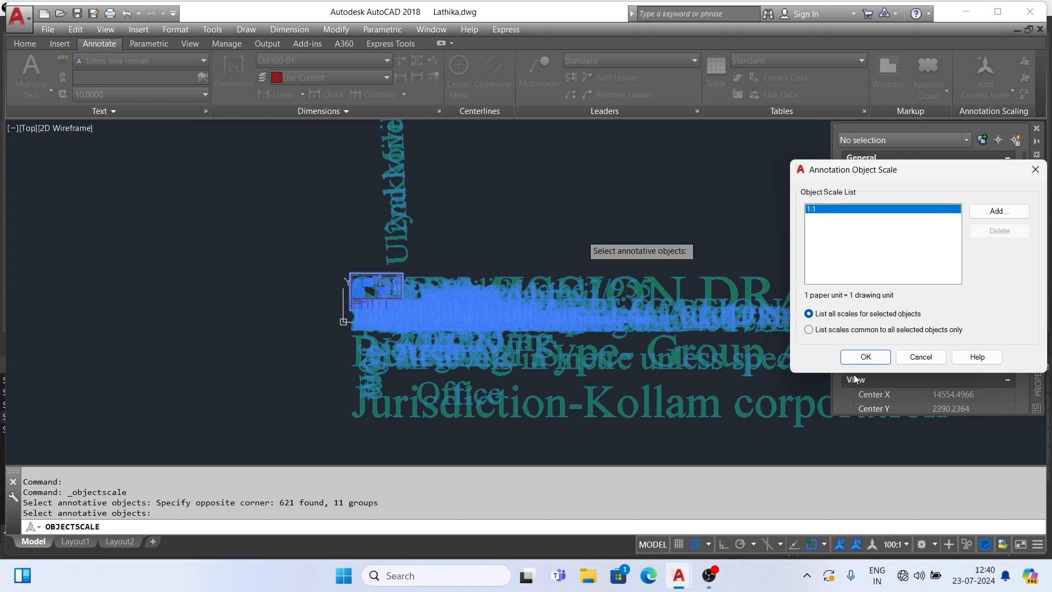
{"action": "left_click", "coordinate": [866, 357]}
{"action": "scroll", "coordinate": [361, 307], "scroll_direction": "up", "scroll_amount": 3}
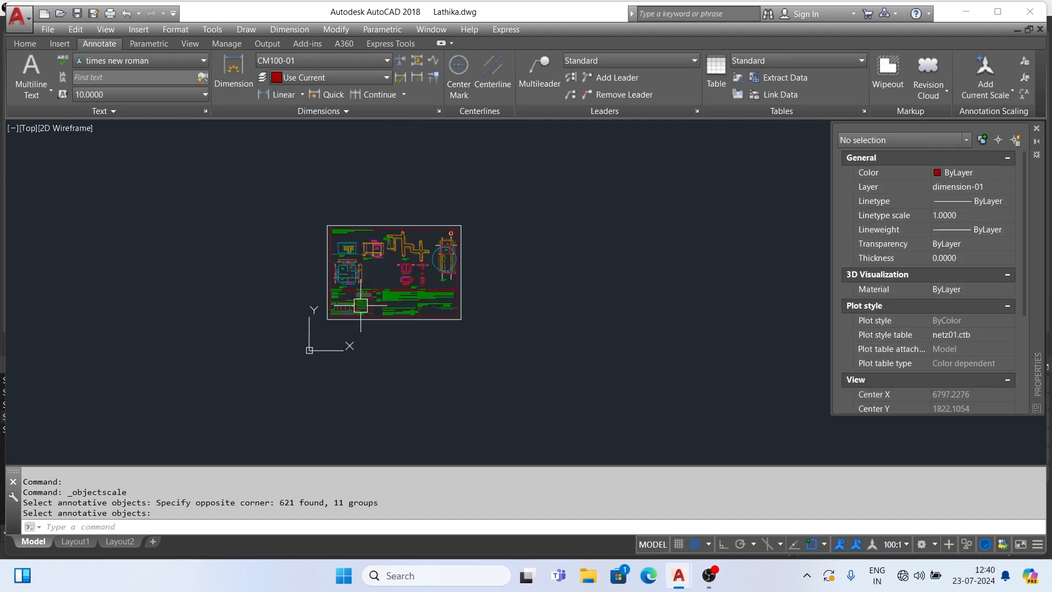
Open Layout1 of the building drawing and check the text sizes on the sheet
{"action": "left_click", "coordinate": [71, 542]}
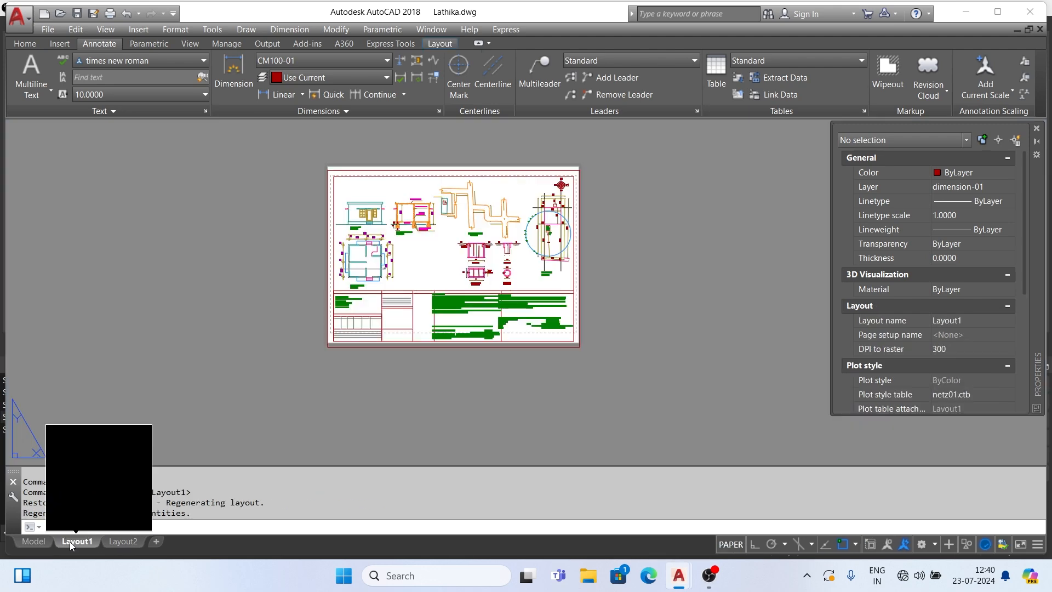
{"action": "scroll", "coordinate": [383, 329], "scroll_direction": "up", "scroll_amount": 5}
{"action": "scroll", "coordinate": [334, 374], "scroll_direction": "down", "scroll_amount": 3}
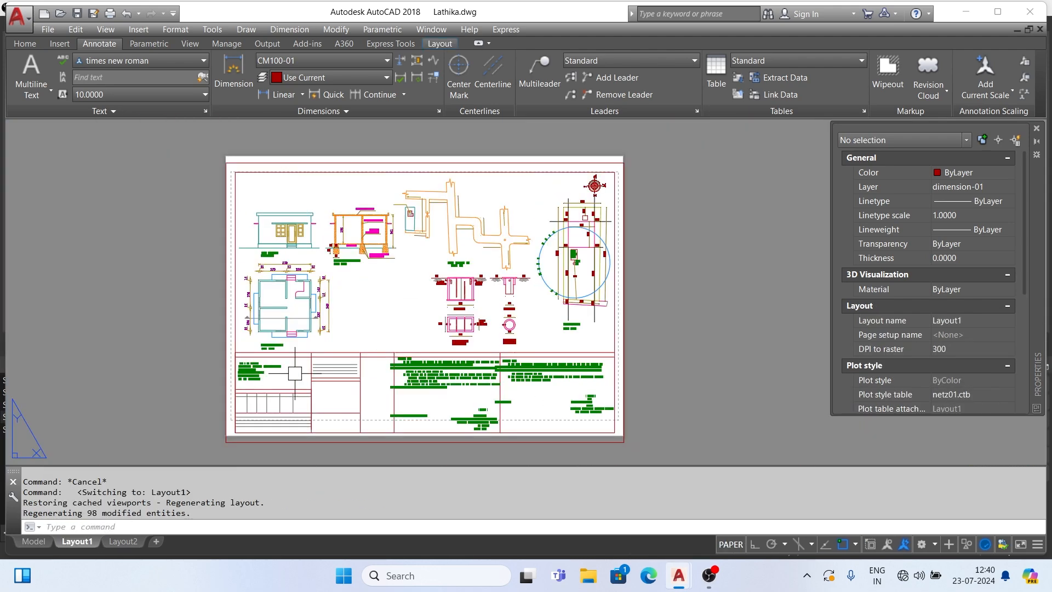
Show annotative objects for all scales in Layout1 by setting ANNOALLVISIBLE to 1
{"action": "scroll", "coordinate": [285, 397], "scroll_direction": "up", "scroll_amount": 4}
{"action": "scroll", "coordinate": [337, 259], "scroll_direction": "down", "scroll_amount": 4}
{"action": "scroll", "coordinate": [336, 263], "scroll_direction": "up", "scroll_amount": 2}
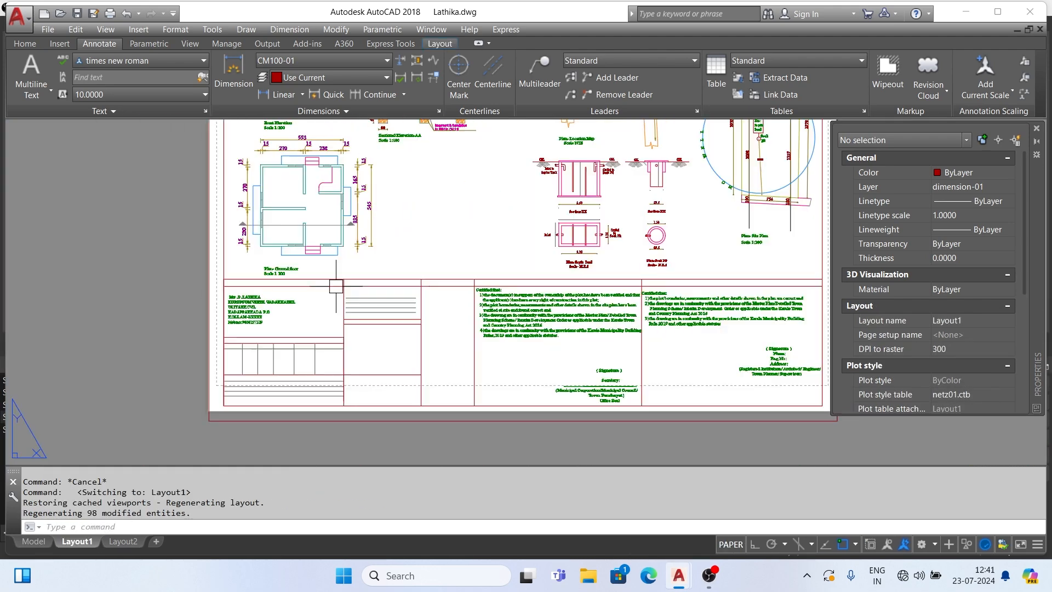
{"action": "scroll", "coordinate": [329, 376], "scroll_direction": "down", "scroll_amount": 2}
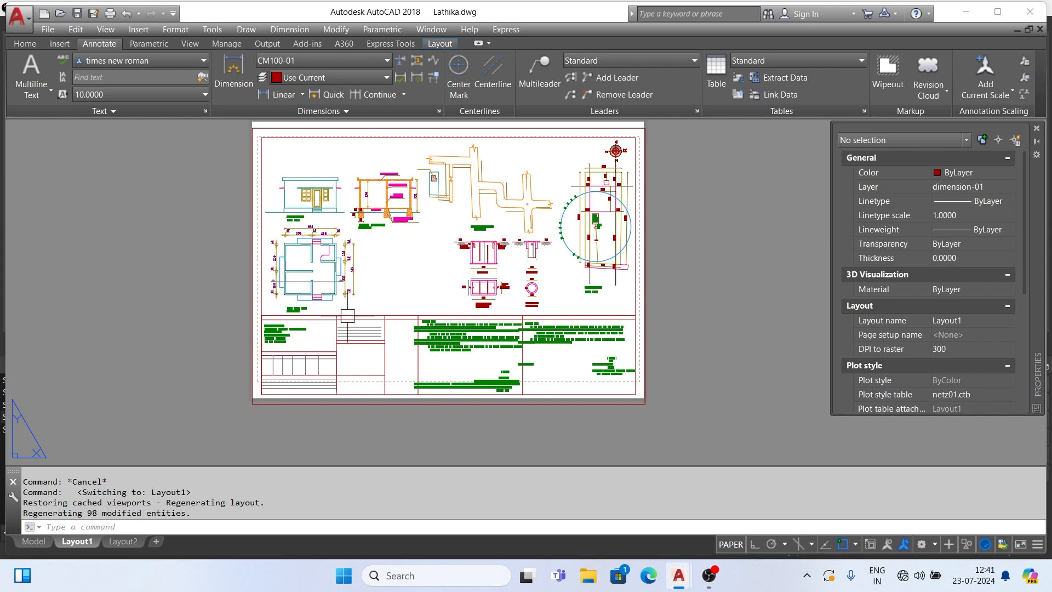
{"action": "scroll", "coordinate": [308, 359], "scroll_direction": "up", "scroll_amount": 4}
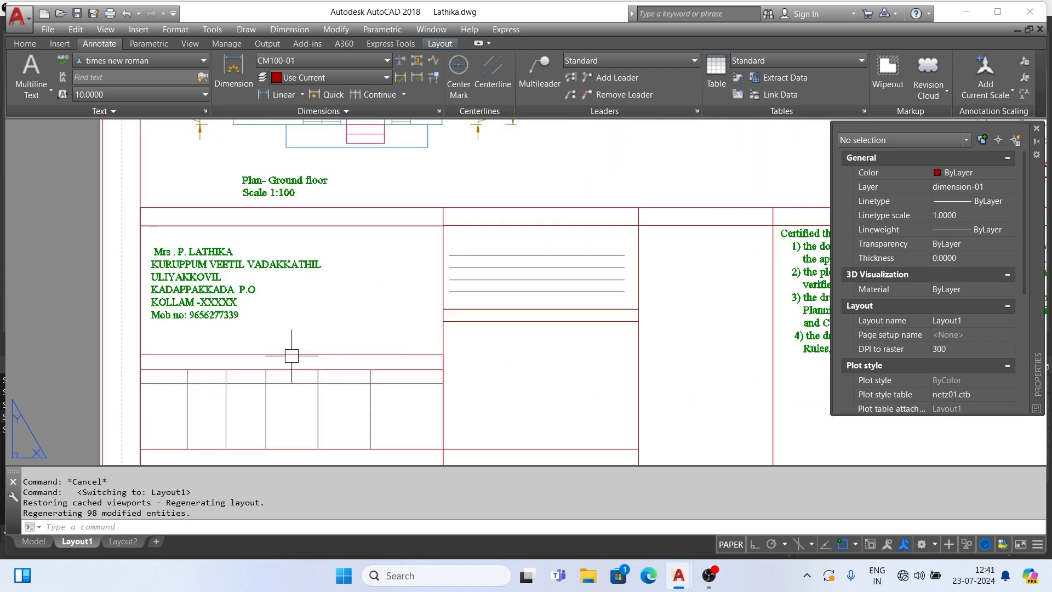
{"action": "scroll", "coordinate": [268, 294], "scroll_direction": "down", "scroll_amount": 2}
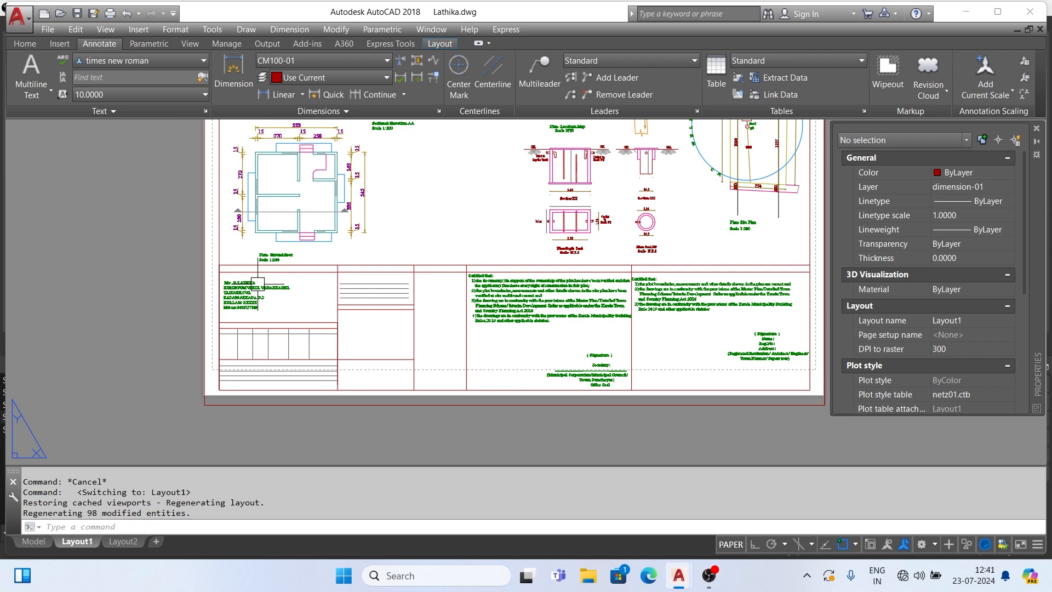
{"action": "left_click", "coordinate": [888, 545]}
Examine the title block tables, certificate text, room labels and dimensions across the Layout1 sheet
{"action": "scroll", "coordinate": [310, 428], "scroll_direction": "down", "scroll_amount": 2}
{"action": "scroll", "coordinate": [383, 384], "scroll_direction": "up", "scroll_amount": 2}
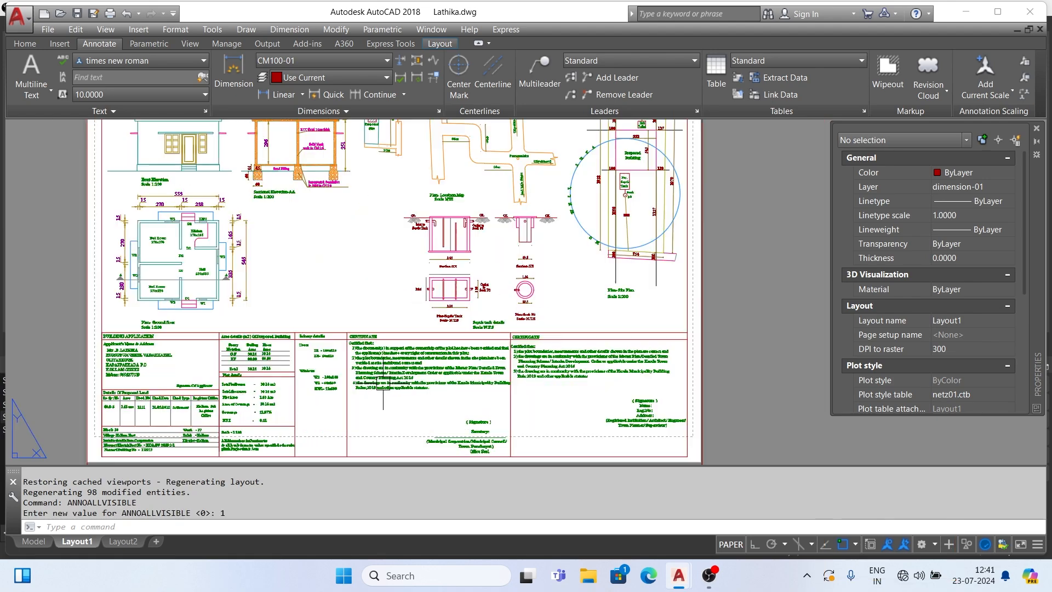
{"action": "scroll", "coordinate": [235, 390], "scroll_direction": "up", "scroll_amount": 2}
{"action": "scroll", "coordinate": [366, 299], "scroll_direction": "down", "scroll_amount": 2}
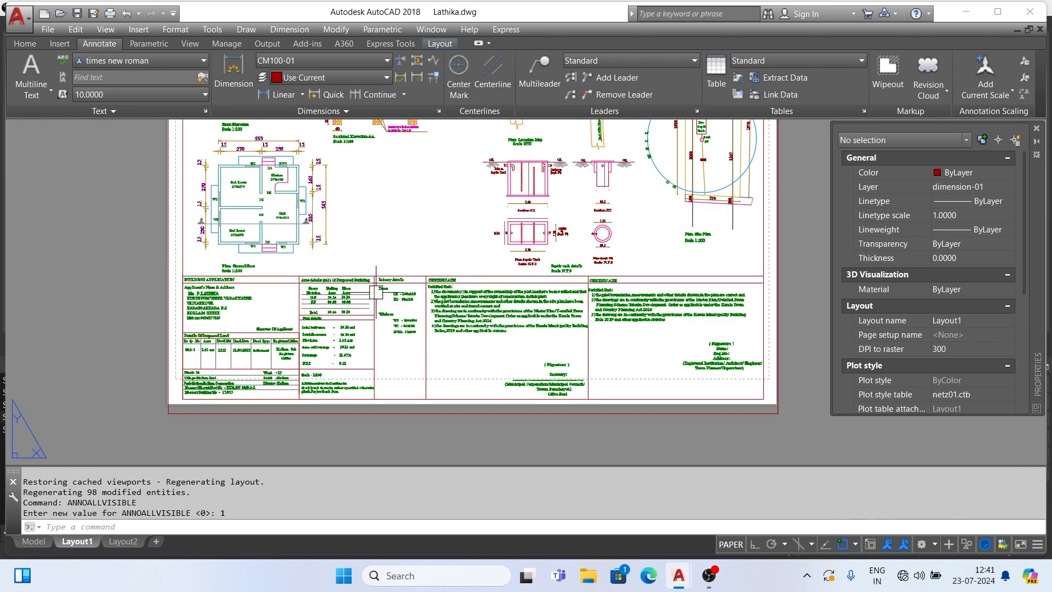
{"action": "middle_click_drag", "start_coordinate": [395, 302], "coordinate": [380, 344]}
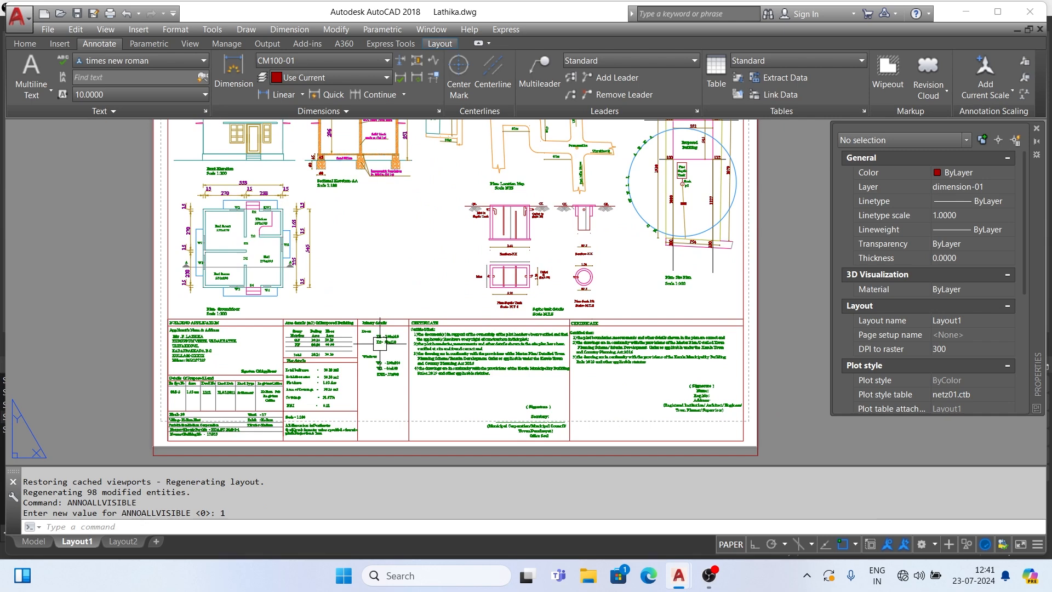
{"action": "scroll", "coordinate": [383, 329], "scroll_direction": "down", "scroll_amount": 3}
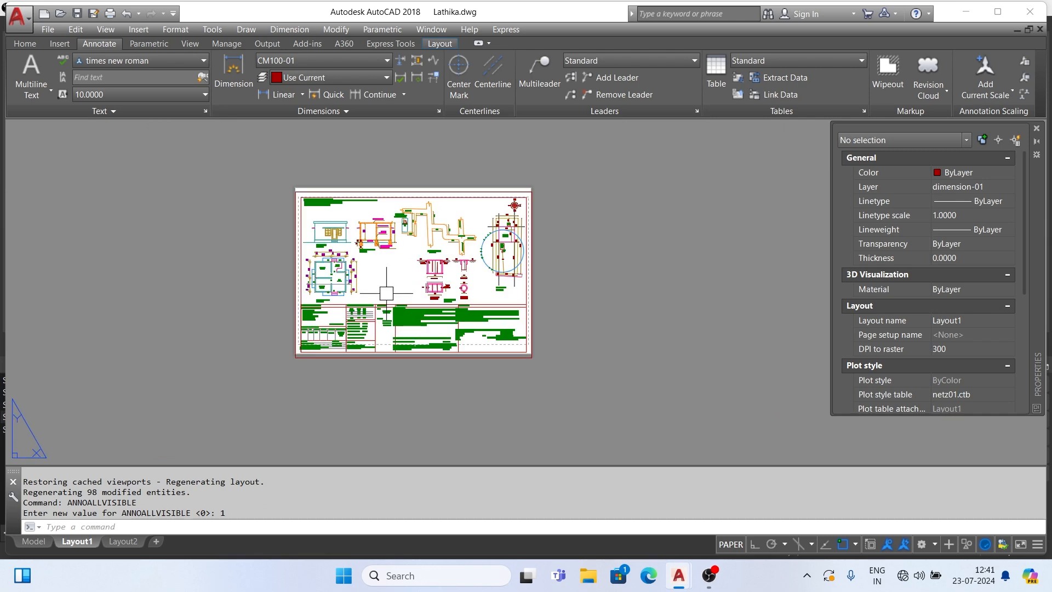
{"action": "scroll", "coordinate": [385, 273], "scroll_direction": "up", "scroll_amount": 3}
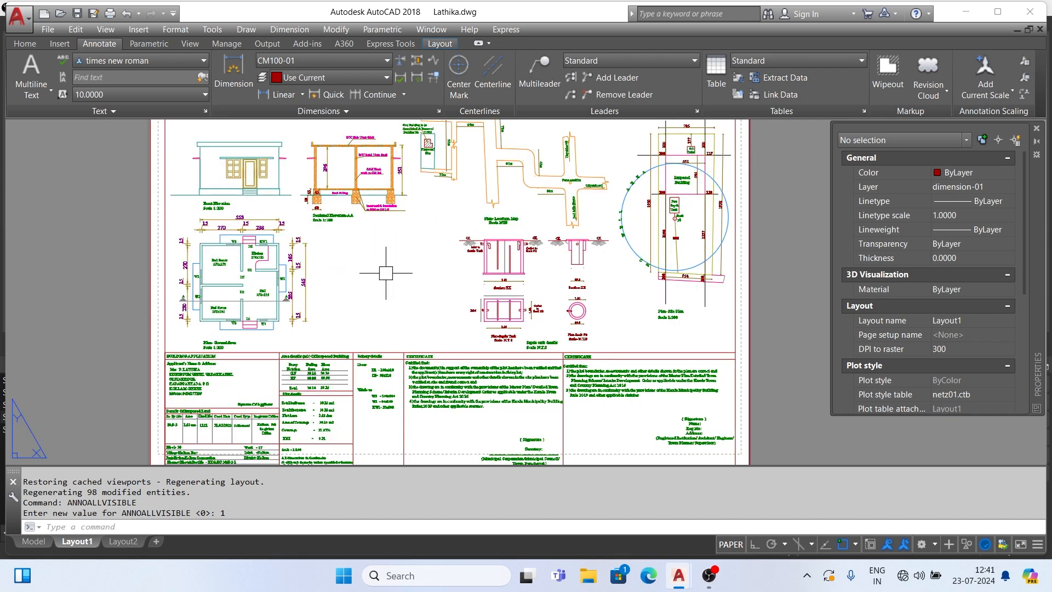
{"action": "scroll", "coordinate": [387, 282], "scroll_direction": "down", "scroll_amount": 3}
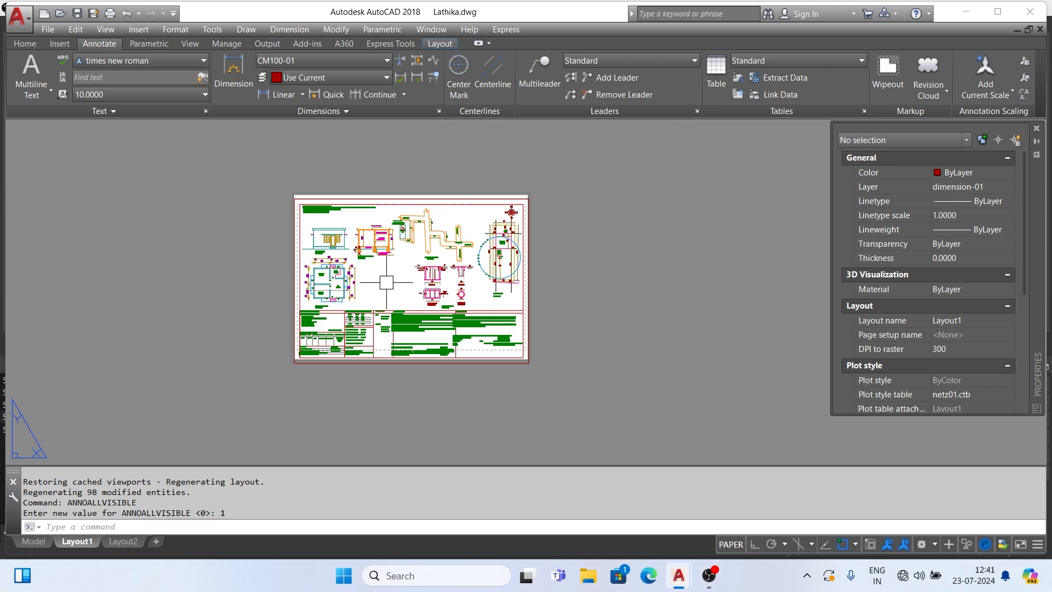